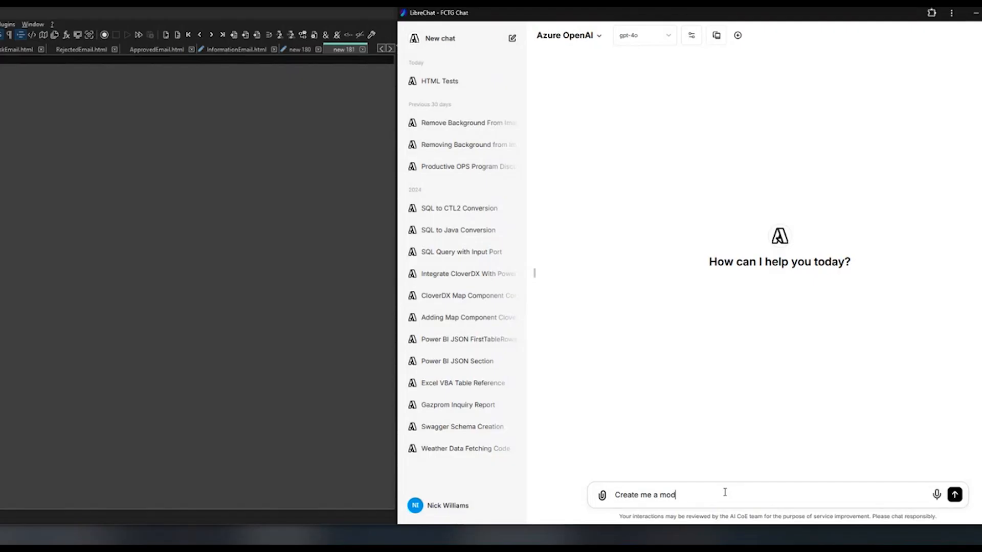
Ask the AI chat to create a modern looking HTML email template with a theme that looks like Salesforce.
{"action": "type", "text": "ern looking HTML emai"}
{"action": "type", "text": "l template. Give it a theme that looks like Salesforce please"}
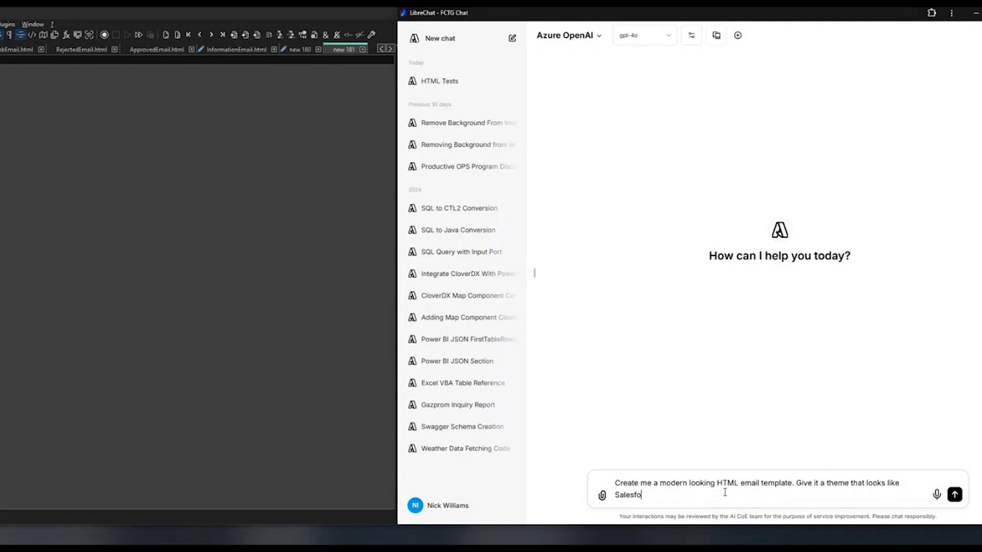
{"action": "key", "text": "Return"}
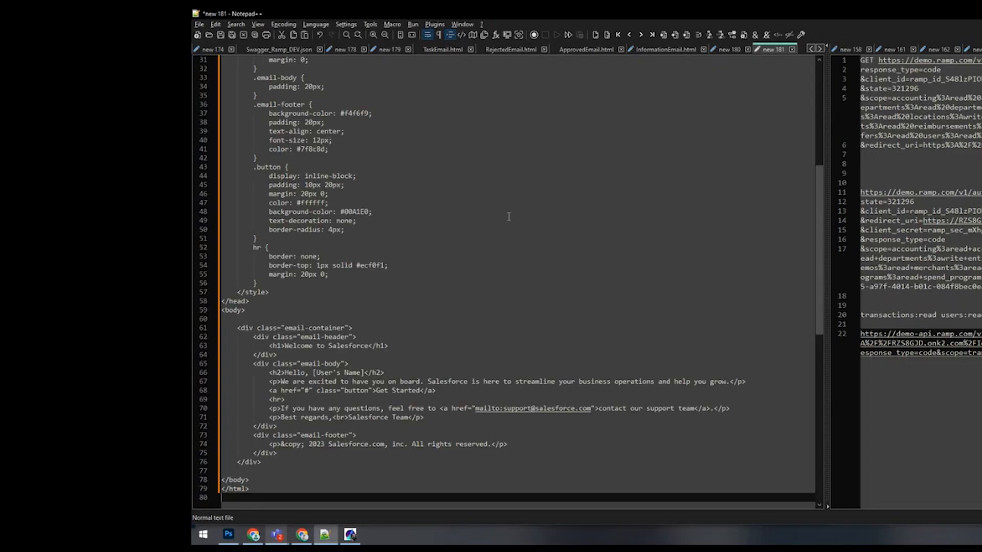
Switch to Notepad++ and set the syntax language of the pasted email template code to HTML.
{"action": "left_click", "coordinate": [316, 24]}
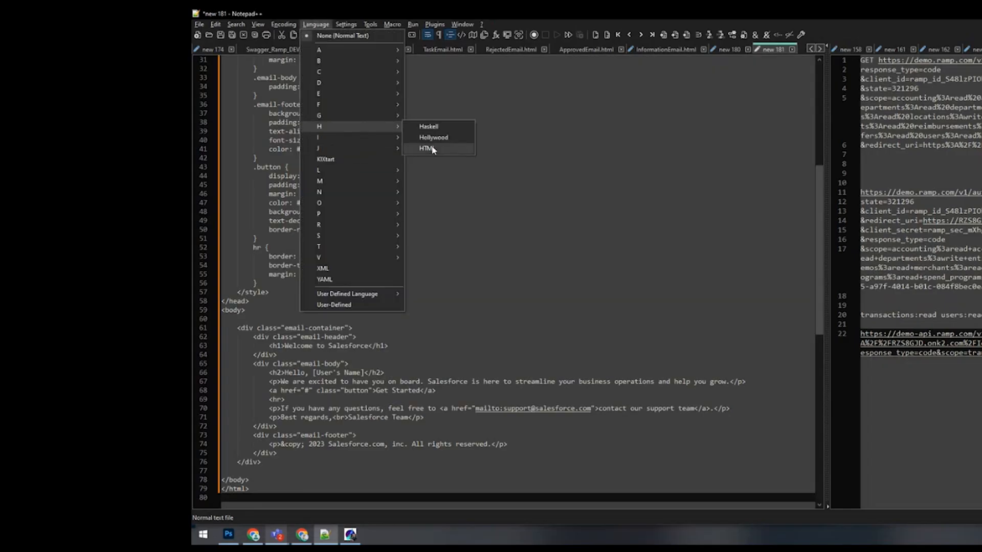
{"action": "left_click", "coordinate": [428, 147]}
Switch to LibreChat and ask for the template to be responsive and display well in screen sizes under 600px.
{"action": "type", "text": "This is gr"}
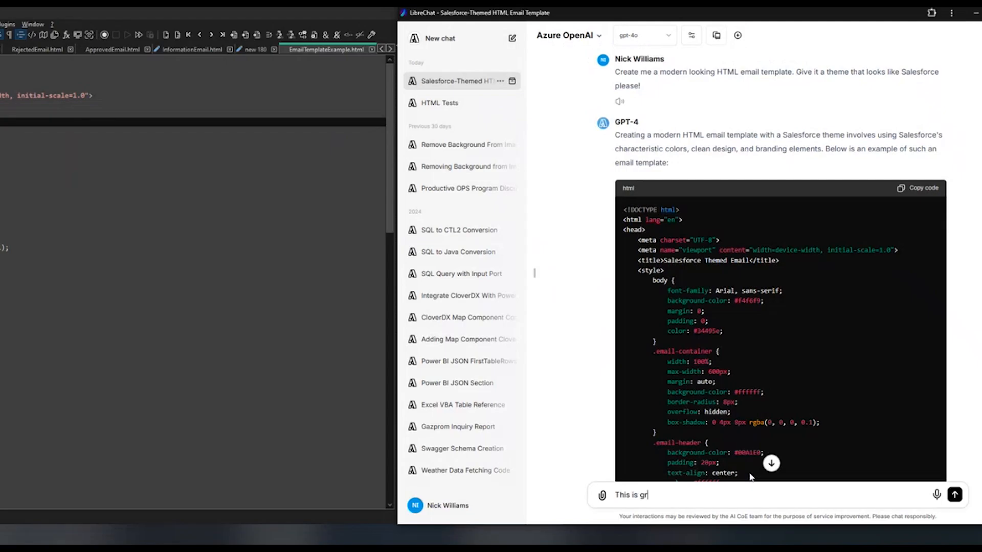
{"action": "type", "text": "eat thanks, can you please make sure this is responsive and displays in screen sizes under 600px"}
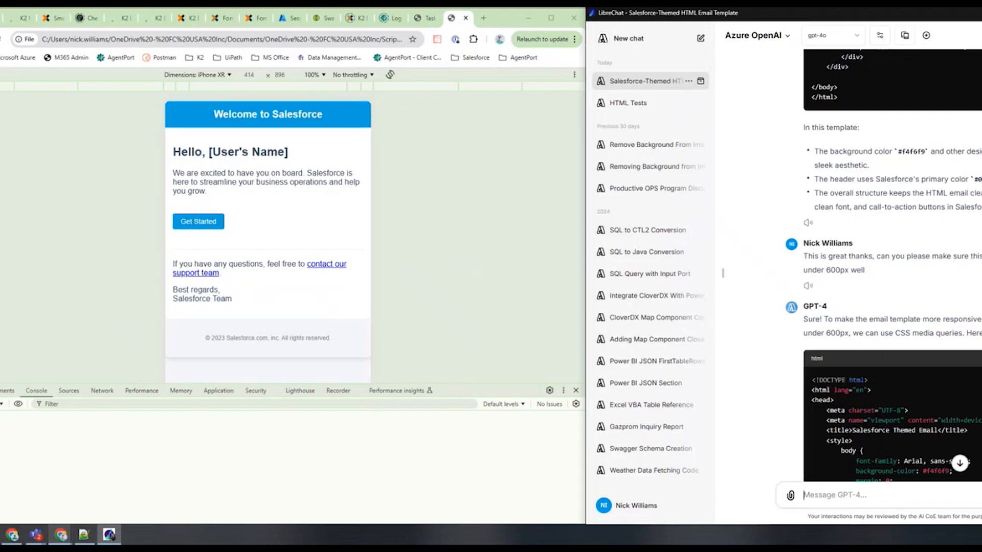
Ask the chat to add a 2 column table with example rows of data that respects the same modern theme.
{"action": "type", "text": "Please can you add a 2 column table "}
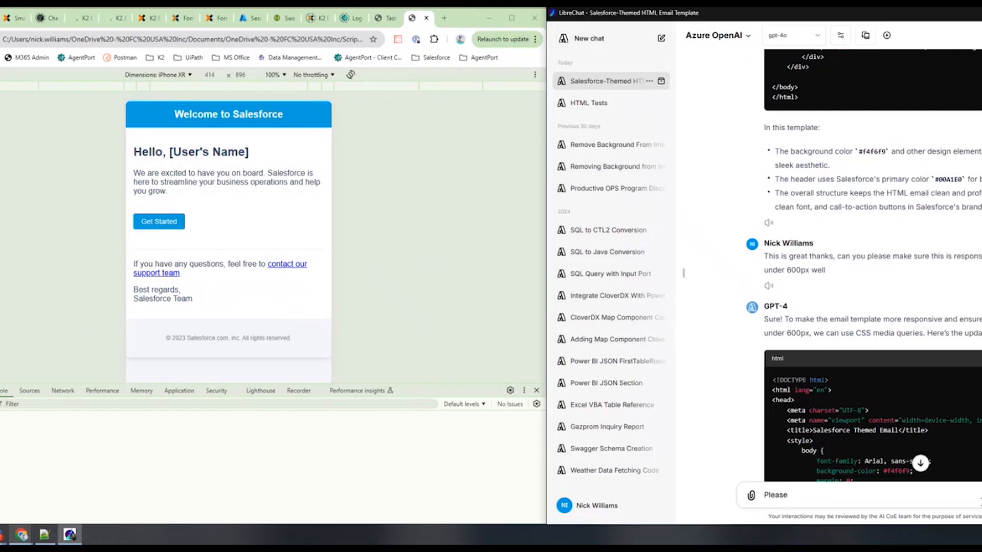
{"action": "type", "text": "with some example"}
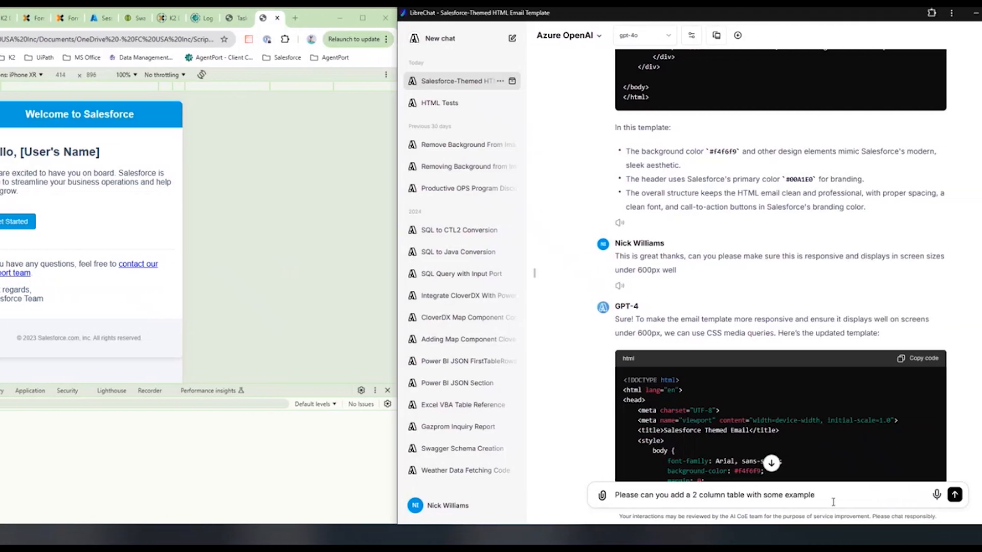
{"action": "type", "text": " rows of data. Please make sure the table respects the same modern theme"}
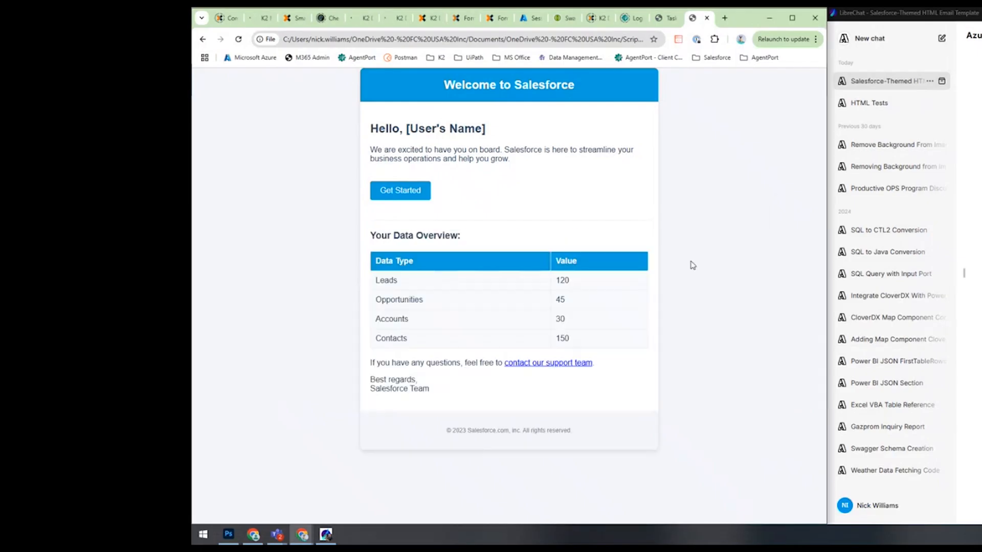
Ask the chat to put the "any questions" section into the footer with the 2023 salesforce.com text.
{"action": "type", "text": "Please add the "}
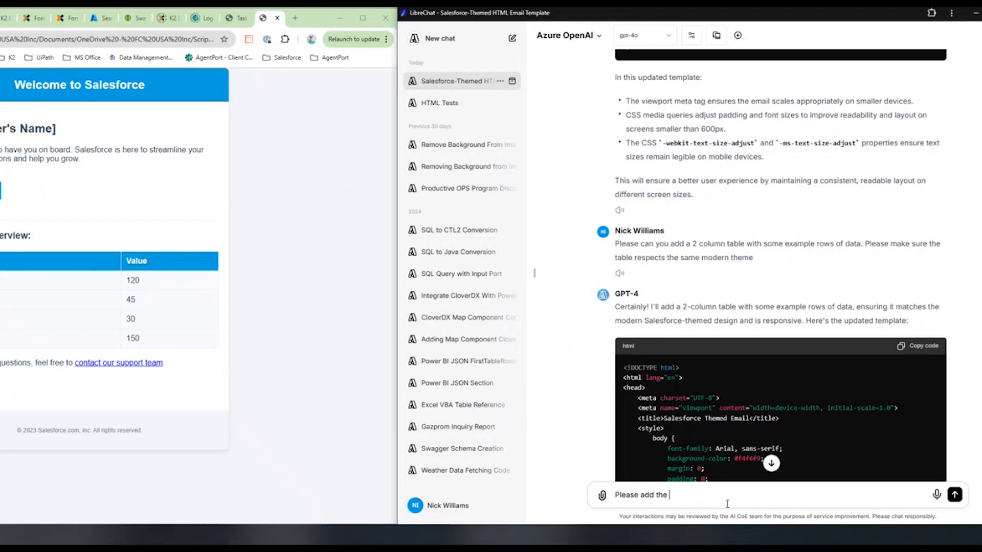
{"action": "type", "text": "section w"}
{"action": "key", "text": "BackSpace"}
{"action": "type", "text": "regarding \"any questions\" in to the footer with the"}
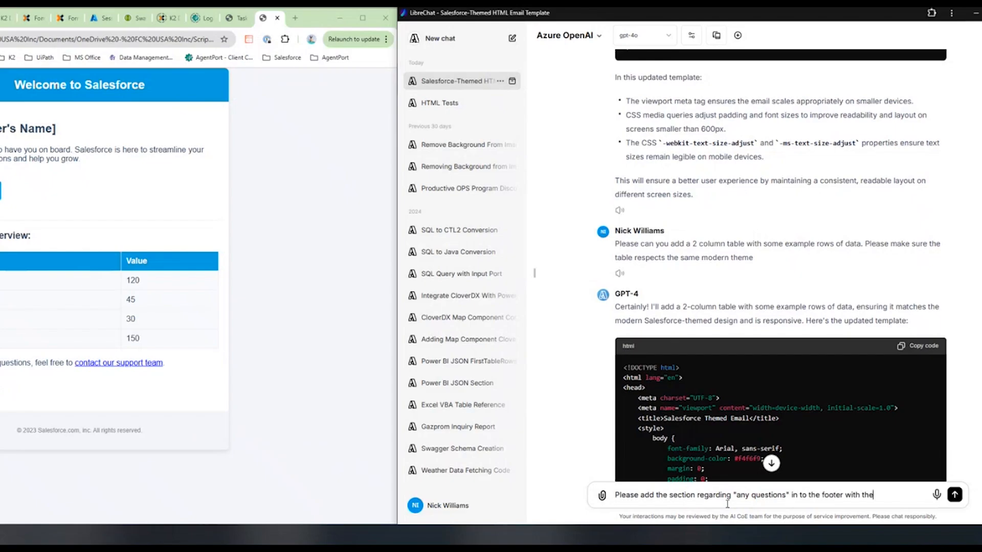
{"action": "type", "text": " 2023 salesforce.com text"}
Ask the chat to remove the "best regards, salesforce team" section and rename the header text to "You have a new task!".
{"action": "type", "text": "Remove the section with"}
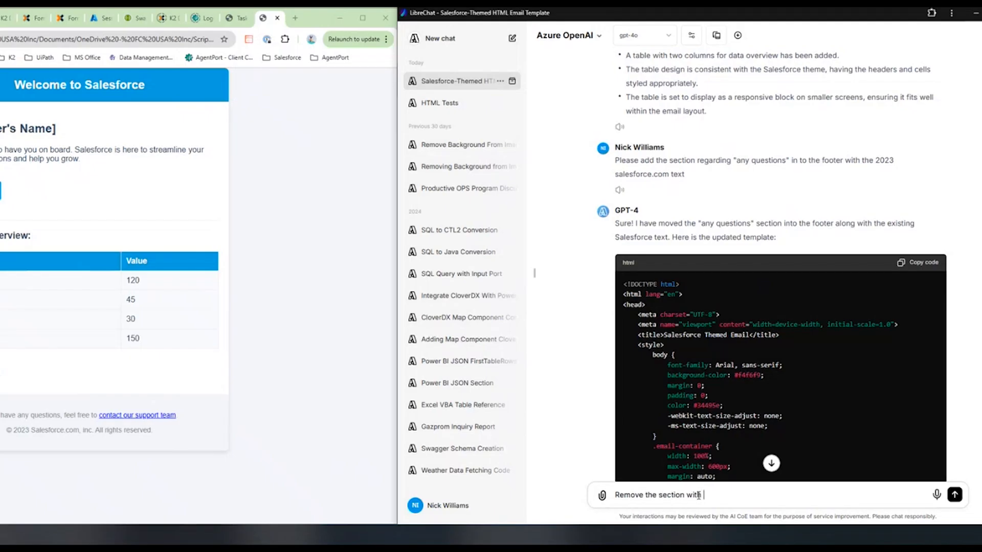
{"action": "type", "text": " \"best regards, salesforce team\". Al;so"}
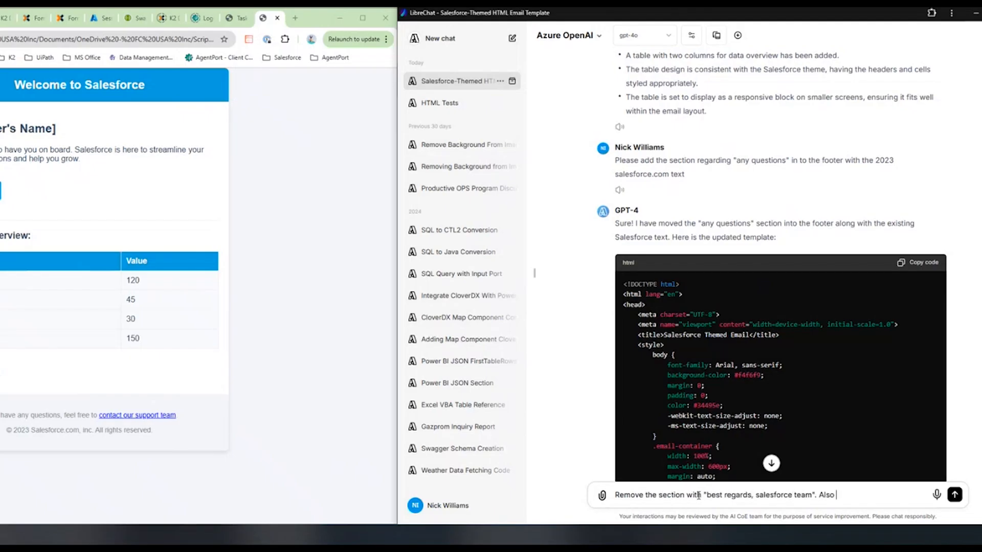
{"action": "type", "text": " rename the header text to \"You have a new task!\""}
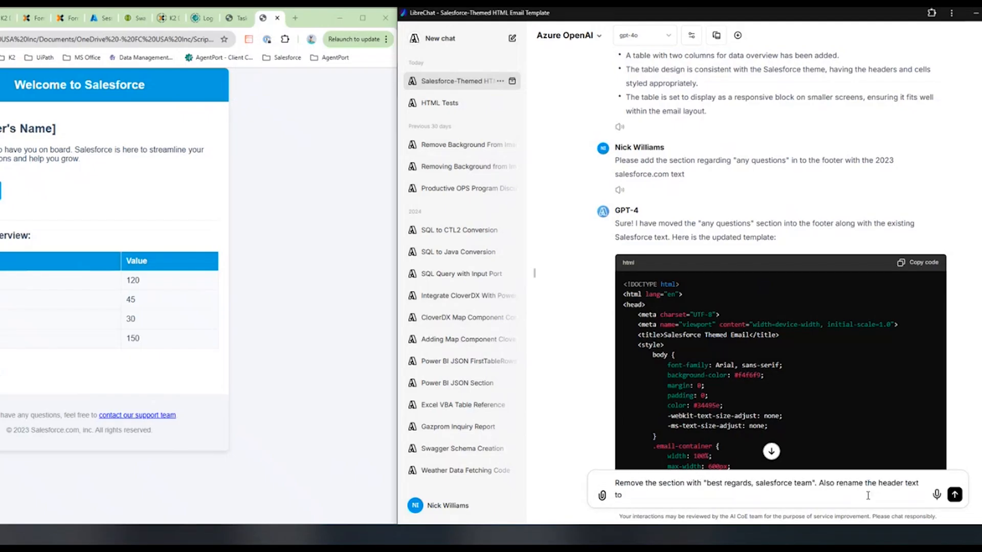
Request replacing the "we are excited to have you on board" section with "Thank you for joining the automation community and we are excited to help you transform your business!".
{"action": "type", "text": "Ins"}
{"action": "type", "text": "tead"}
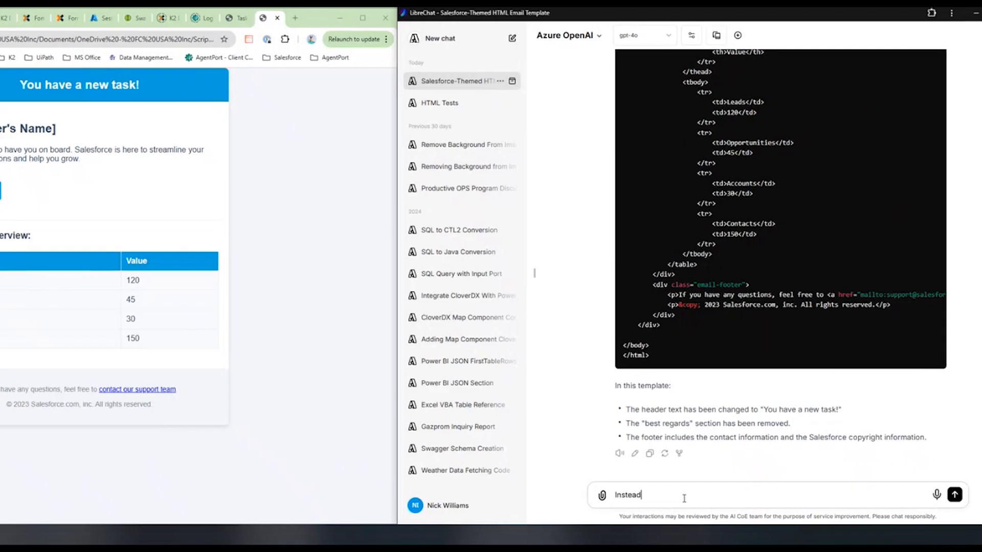
{"action": "type", "text": " of \"we are excited to have you on board\" section, please use the following text:"}
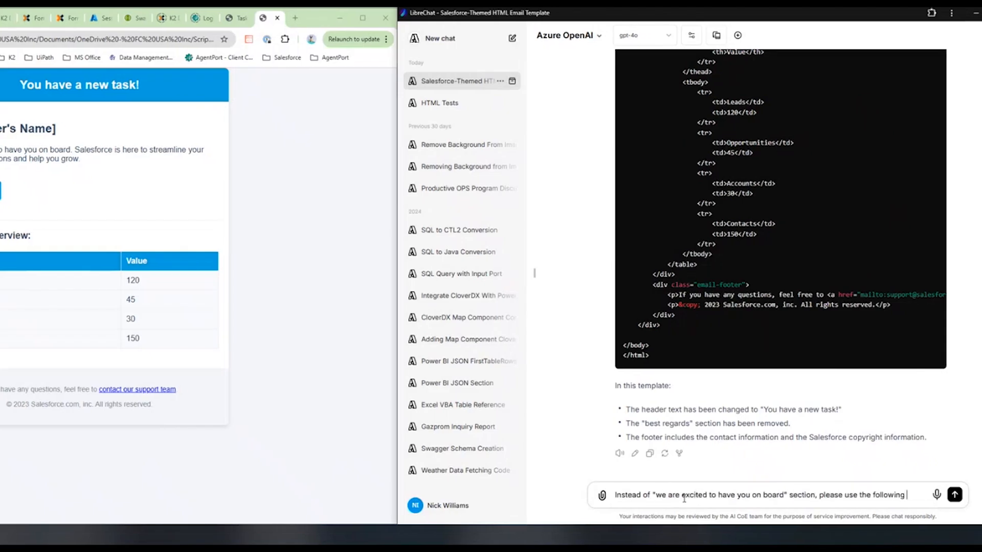
{"action": "type", "text": "\"Thank you for joining the automation community and we are excited to help you transform your business!\""}
Request another paragraph, "You have been assigned a task requiring your prompt attention below.", and an image below it linking to the task GIF URL.
{"action": "type", "text": "Add another par"}
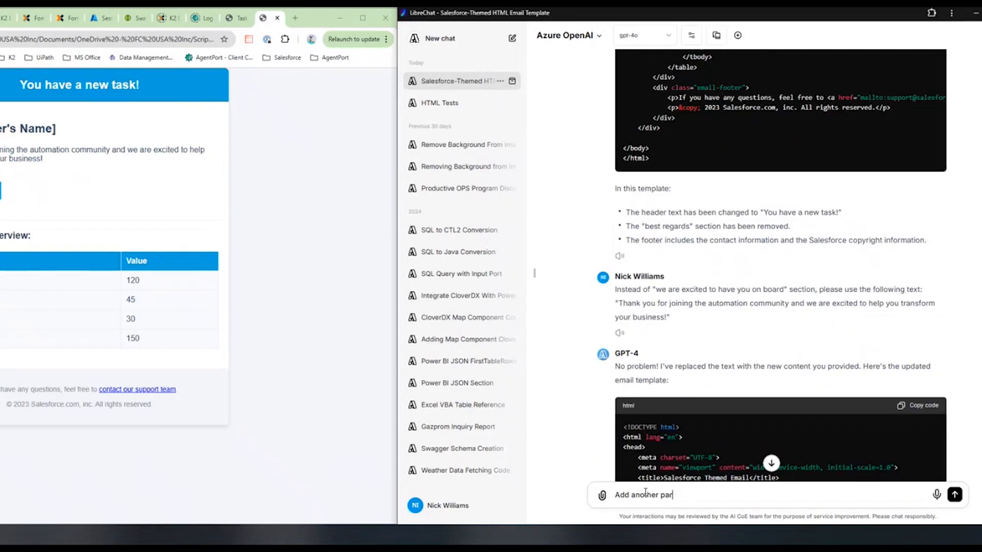
{"action": "type", "text": "agraph:"}
{"action": "type", "text": "\"You have been assigned a task requiring your prompt attention below.\""}
{"action": "type", "text": ". Also please add an image below, whoc"}
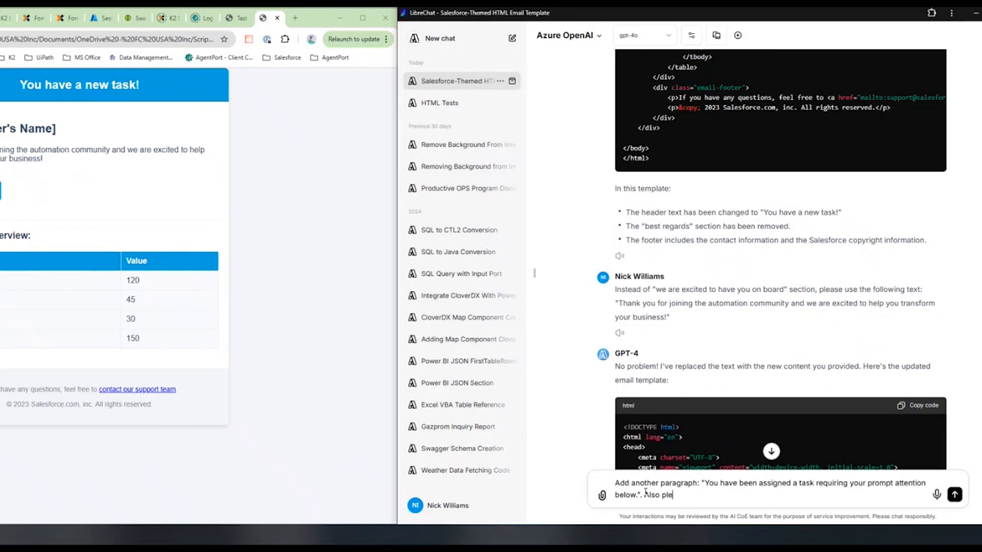
{"action": "key", "text": "BackSpace"}
{"action": "key", "text": "BackSpace"}
{"action": "type", "text": "ich links to the following gif"}
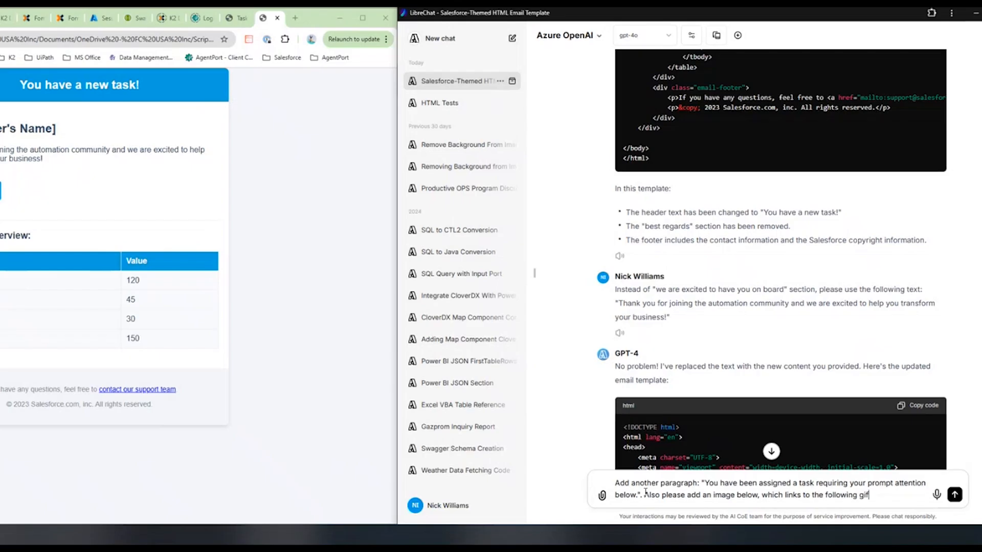
{"action": "type", "text": " url: \""}
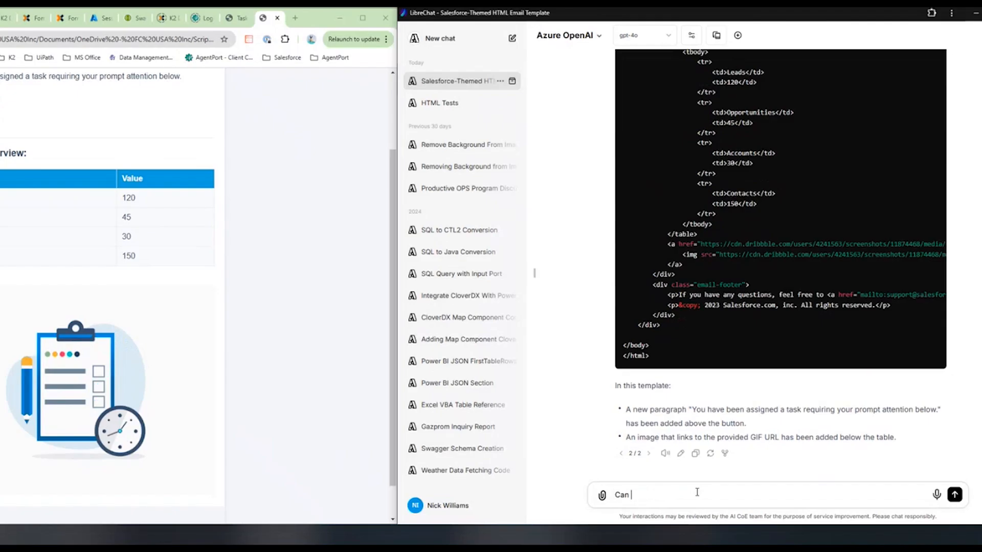
Ask the chat to move the image up above the button.
{"action": "type", "text": "he image be move up above the table"}
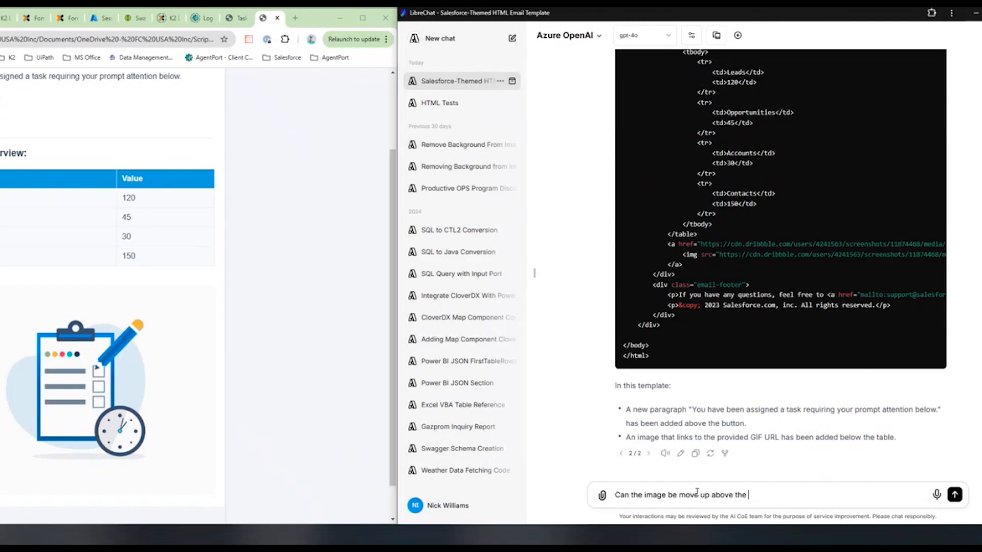
{"action": "key", "text": "BackSpace"}
{"action": "key", "text": "BackSpace"}
{"action": "key", "text": "BackSpace"}
{"action": "key", "text": "BackSpace"}
{"action": "key", "text": "BackSpace"}
{"action": "type", "text": "button please?"}
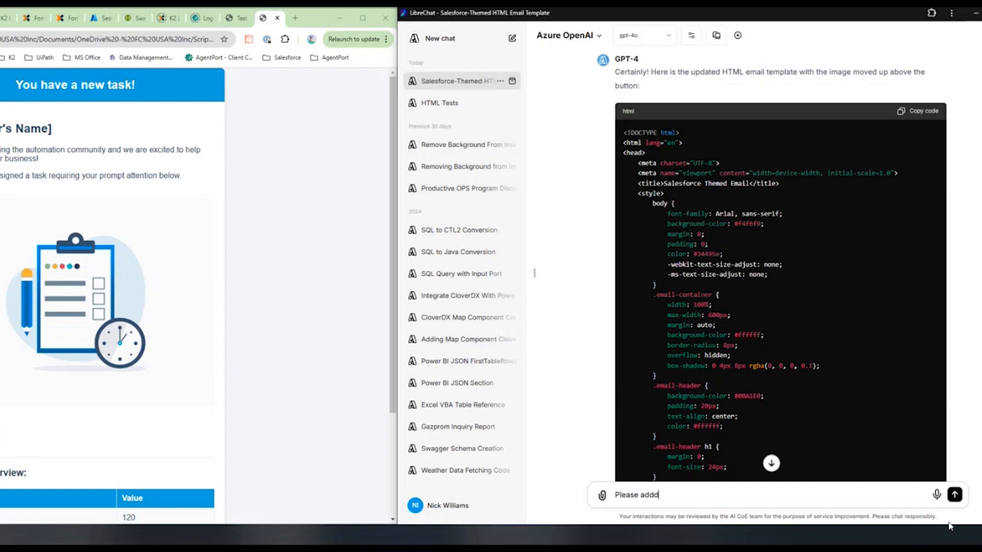
Request the text "Explore this request as well as any others available to you by clicking the button below!" between the image and the button.
{"action": "key", "text": "BackSpace"}
{"action": "type", "text": "the following text in between the image and the button ("}
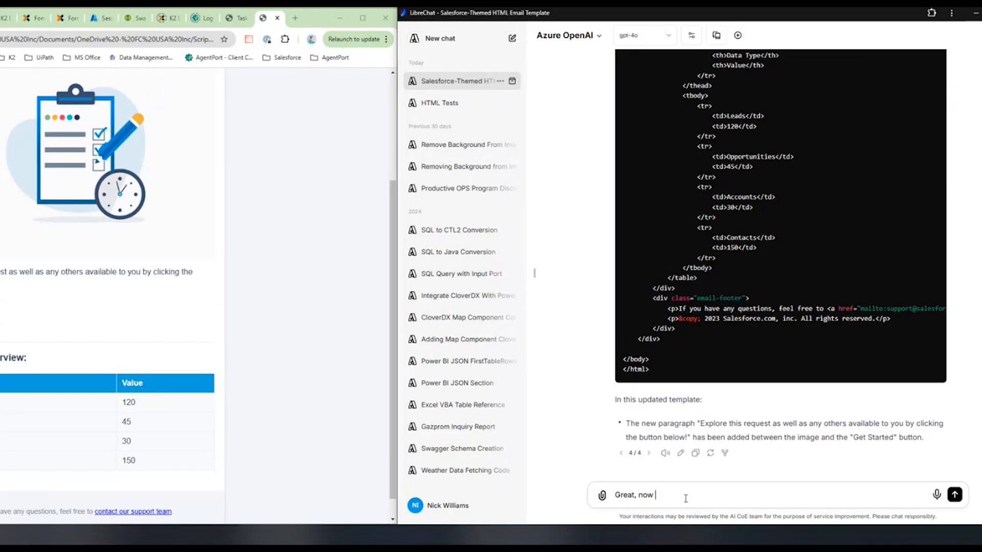
Ask the chat to change "Your Data Overview" to "Request Details" and apply the blue color #071d44 to the blue elements.
{"action": "type", "text": "can you change \"Your Data "}
{"action": "type", "text": "Overview\" to \"Request Details\" and "}
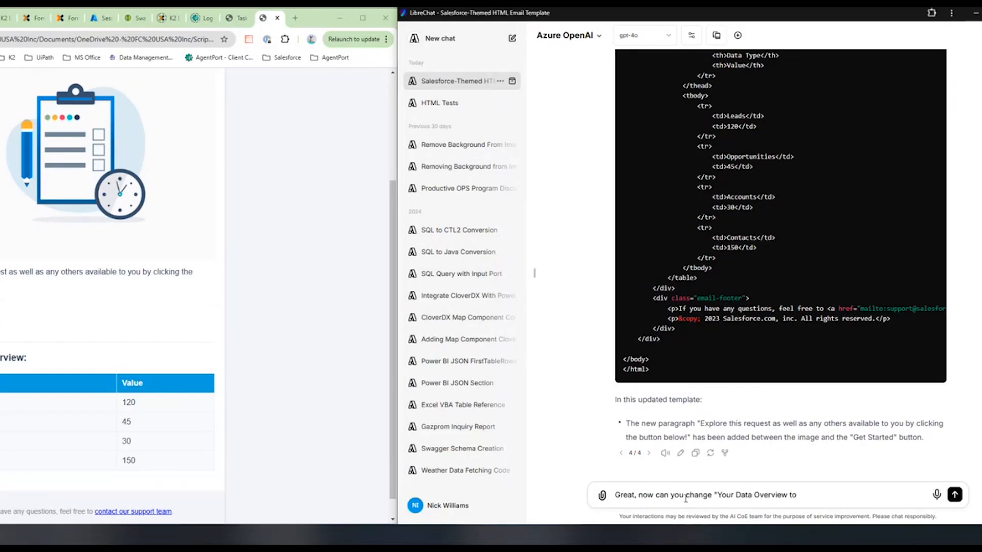
{"action": "type", "text": "also make the blue colors the following color:"}
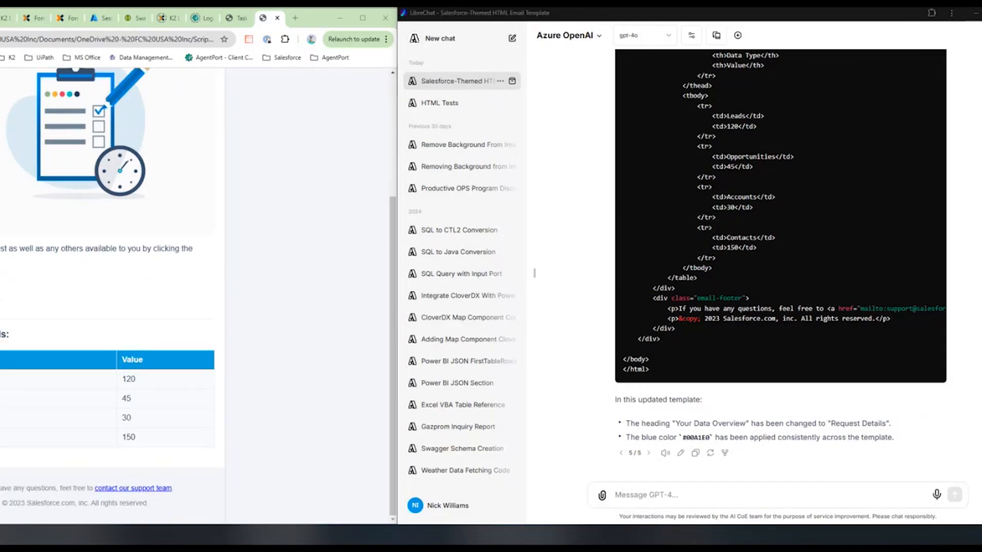
{"action": "type", "text": "Actually I got the color wrong, please apply the following blue color: \"#071d44\""}
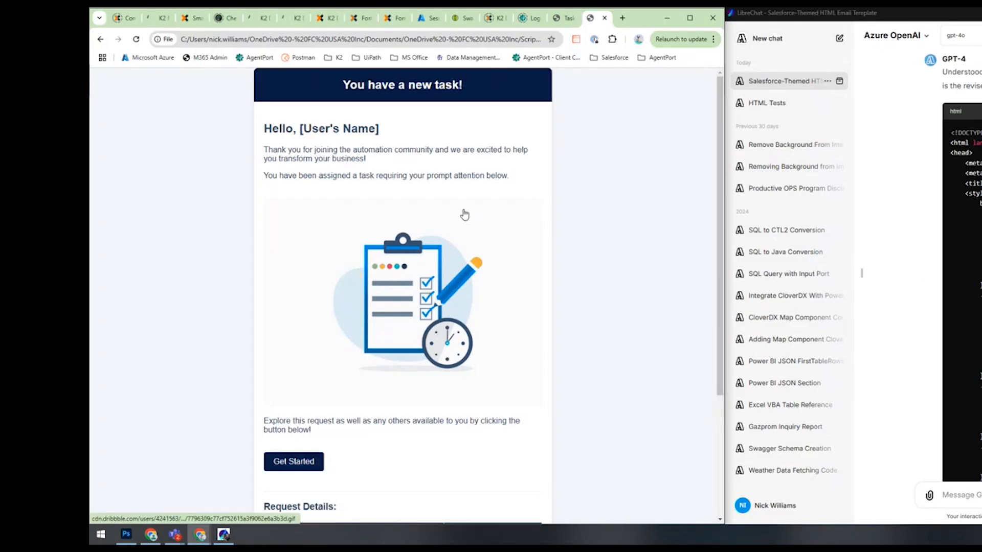
Ask for the same blue "Get Started" button in the header, in a container with a white background to the right of the header text.
{"action": "type", "text": "Now please add the same button"}
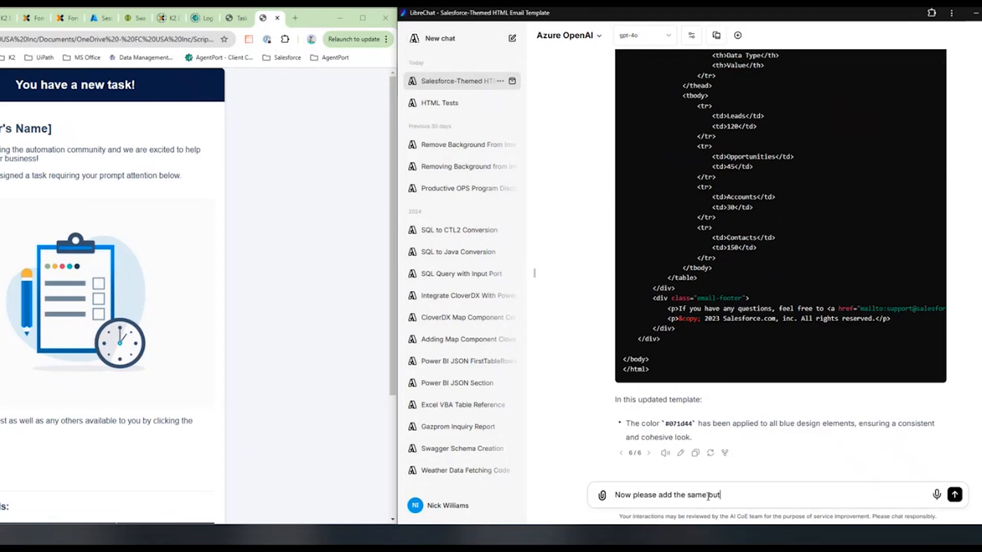
{"action": "left_click", "coordinate": [707, 495]}
{"action": "type", "text": "\"Get Started\""}
{"action": "key", "text": "End"}
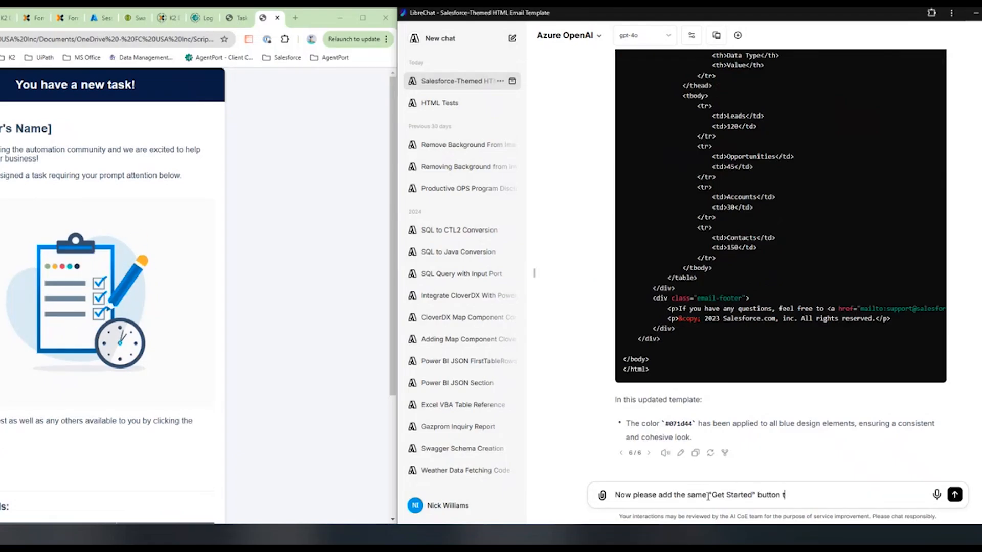
{"action": "type", "text": "to the header, but place it in a container to the right of the header text"}
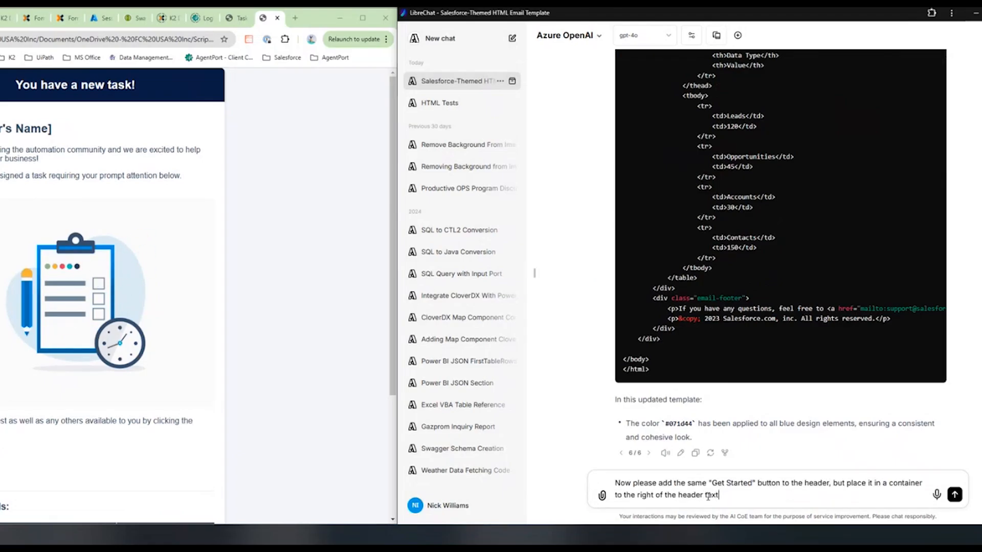
{"action": "type", "text": ". I would also like this button to he "}
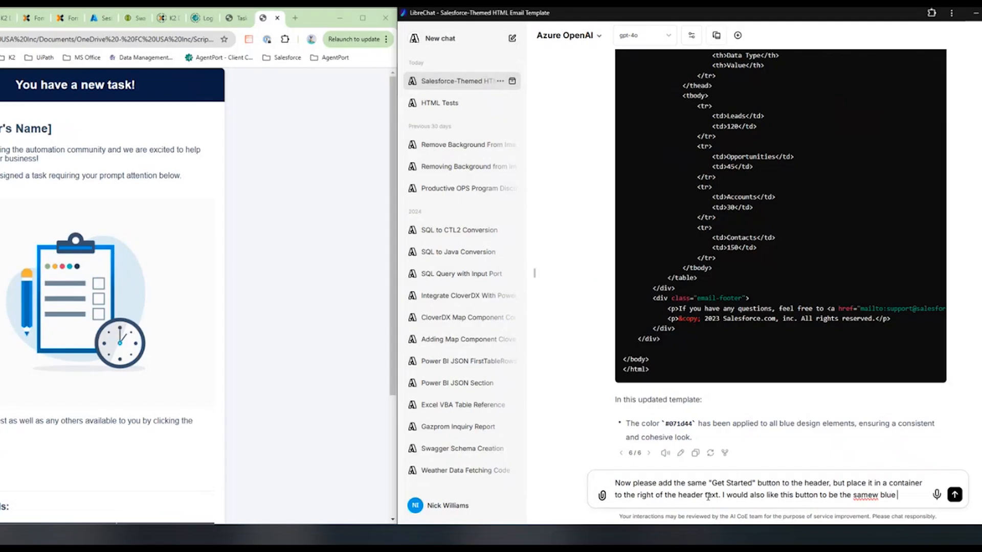
{"action": "type", "text": "the same blue color but make the container it is in use a white background"}
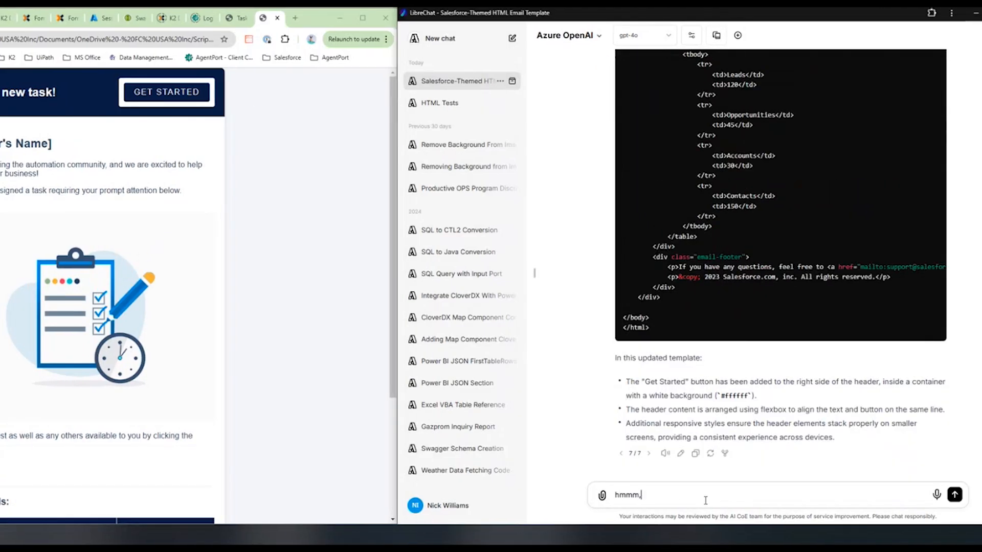
Ask for the button's white container to fill the full height, with the blue background only behind the "You have a new task!" text.
{"action": "type", "text": "I would actually like"}
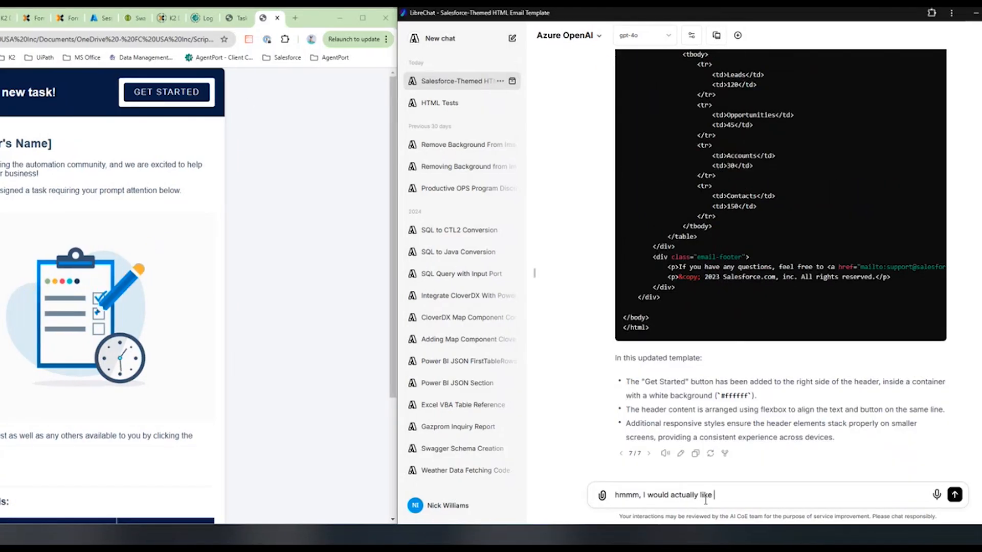
{"action": "type", "text": " the button's container with white background to stretch to fill the full height of the container in the"}
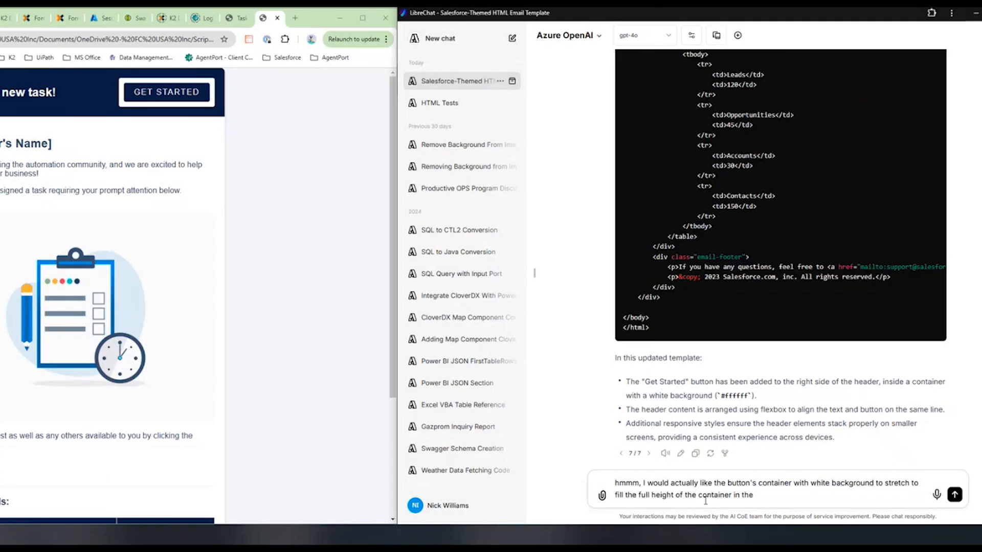
{"action": "scroll", "coordinate": [727, 183], "scroll_direction": "up", "scroll_amount": 8}
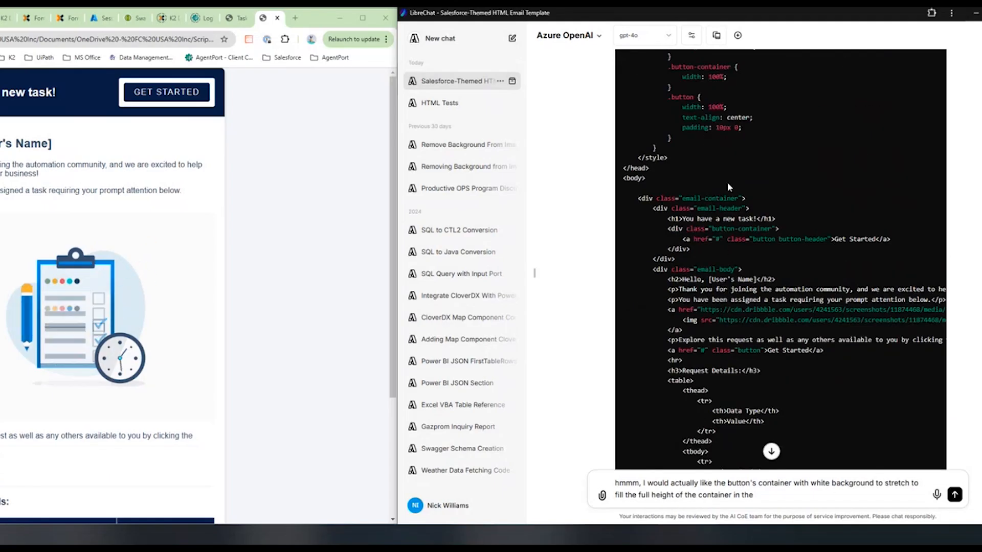
{"action": "scroll", "coordinate": [788, 264], "scroll_direction": "down", "scroll_amount": 8}
{"action": "key", "text": "BackSpace"}
{"action": "key", "text": "BackSpace"}
{"action": "key", "text": "BackSpace"}
{"action": "key", "text": "BackSpace"}
{"action": "key", "text": "BackSpace"}
{"action": "key", "text": "BackSpace"}
{"action": "key", "text": "BackSpace"}
{"action": "type", "text": "such t"}
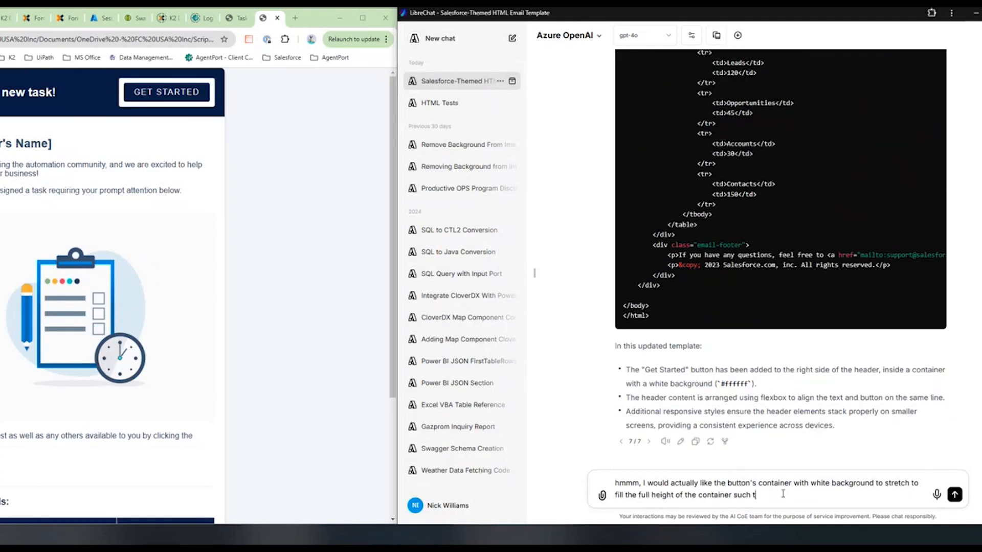
{"action": "type", "text": "hat the blue background is only behind the \"You have a new task!\" s"}
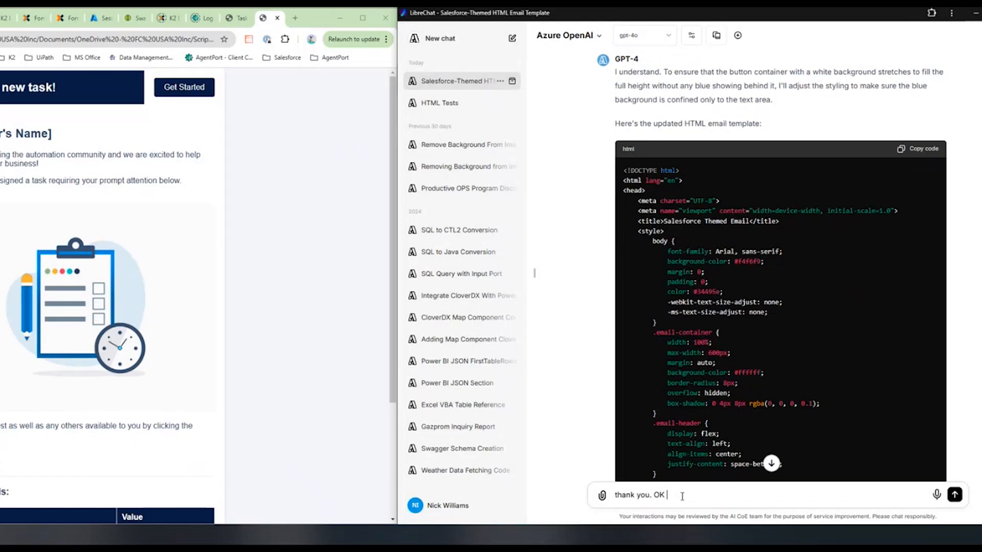
Ask the chat to move the "Request Details:" section and its table below the image and above the "Explore this request" text.
{"action": "type", "text": "please move the \"Request Details"}
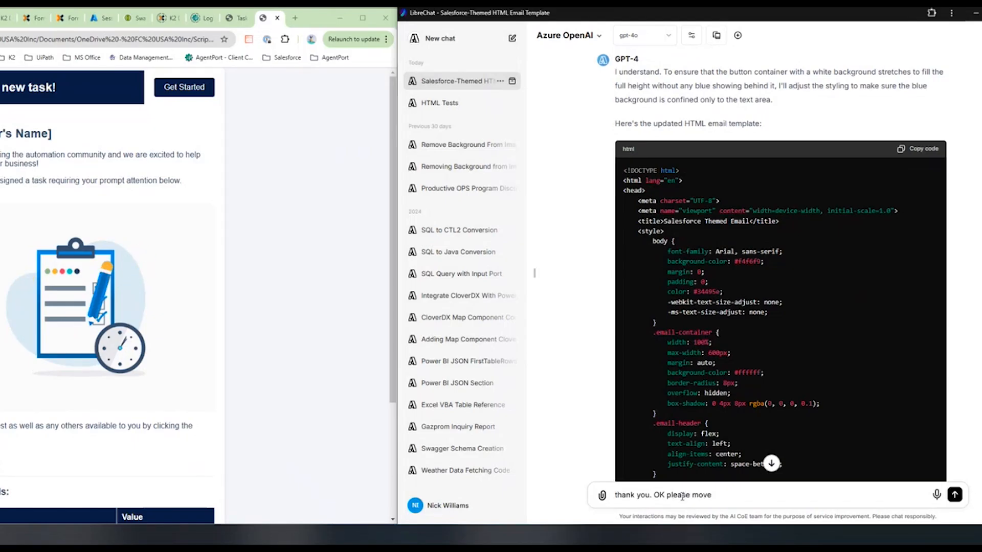
{"action": "scroll", "coordinate": [318, 423], "scroll_direction": "down", "scroll_amount": 3}
{"action": "type", "text": ":\" section and the table beneath it below the image and above "}
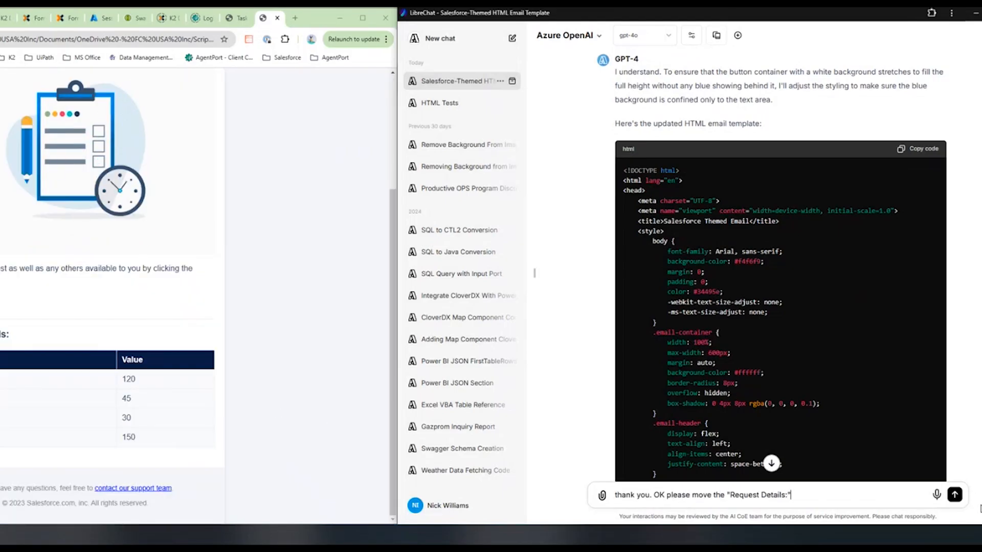
{"action": "type", "text": "the \"Explore this request\""}
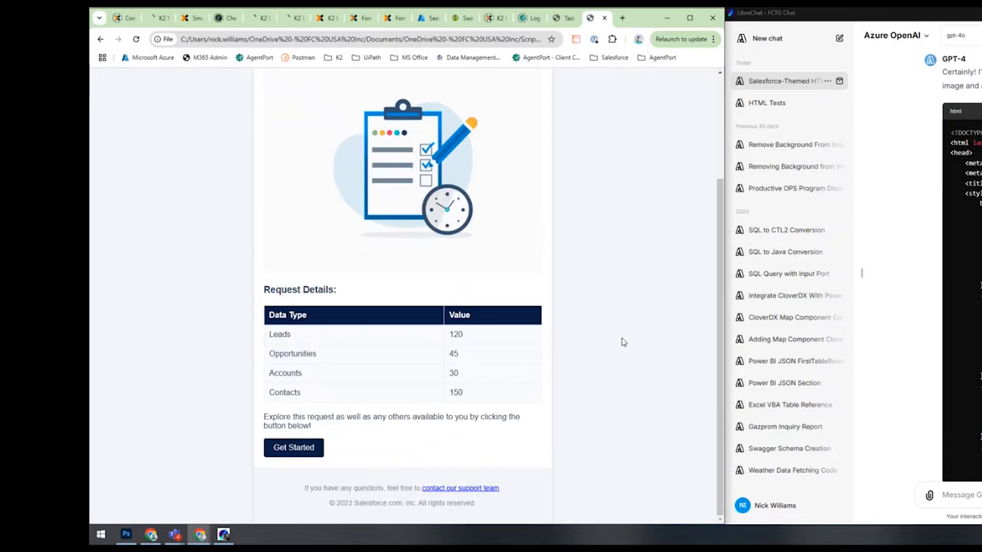
Write a chat request to add a paragraph under the image with the text "[Task Description]".
{"action": "type", "text": "OK now can you replace"}
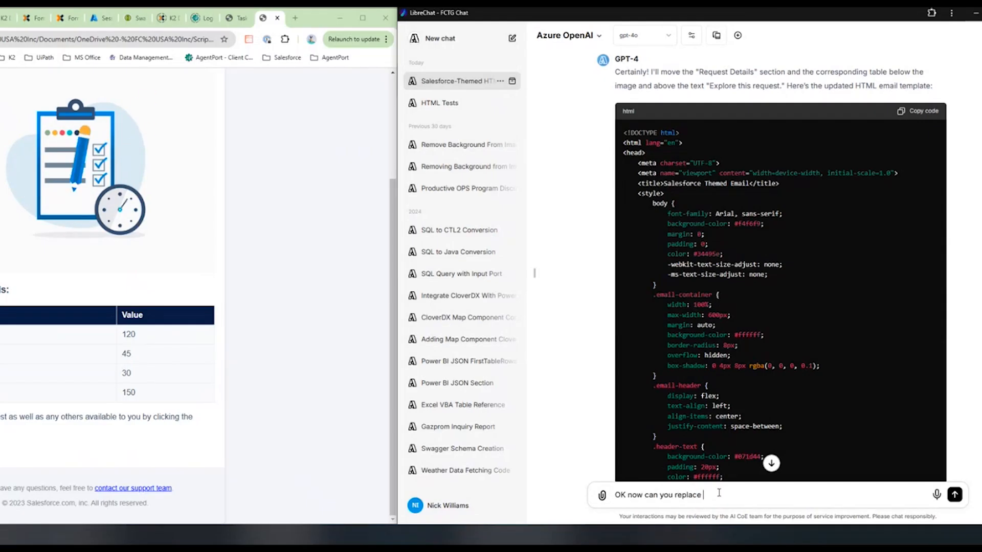
{"action": "key", "text": "BackSpace"}
{"action": "key", "text": "BackSpace"}
{"action": "key", "text": "BackSpace"}
{"action": "key", "text": "BackSpace"}
{"action": "key", "text": "BackSpace"}
{"action": "key", "text": "BackSpace"}
{"action": "key", "text": "BackSpace"}
{"action": "type", "text": "add in a paragraph under the image with text \"[Task Description"}
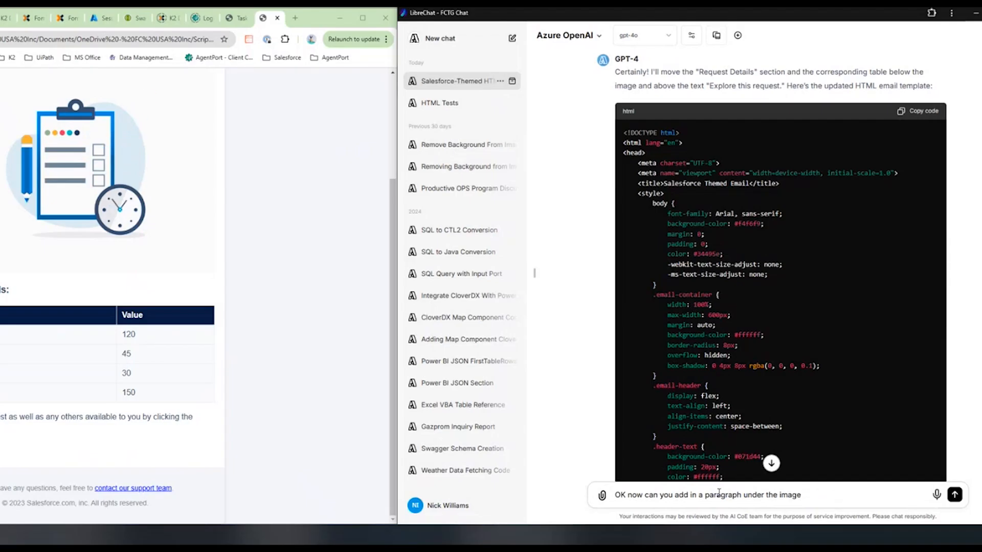
{"action": "type", "text": "]\". Also"}
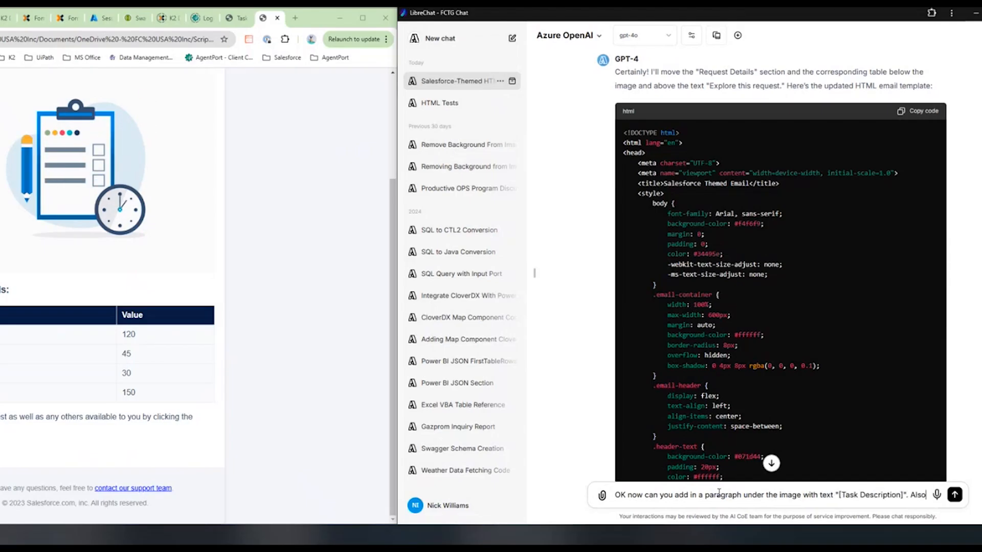
{"action": "type", "text": " change the table column \"Data Type\" to be \"Informat"}
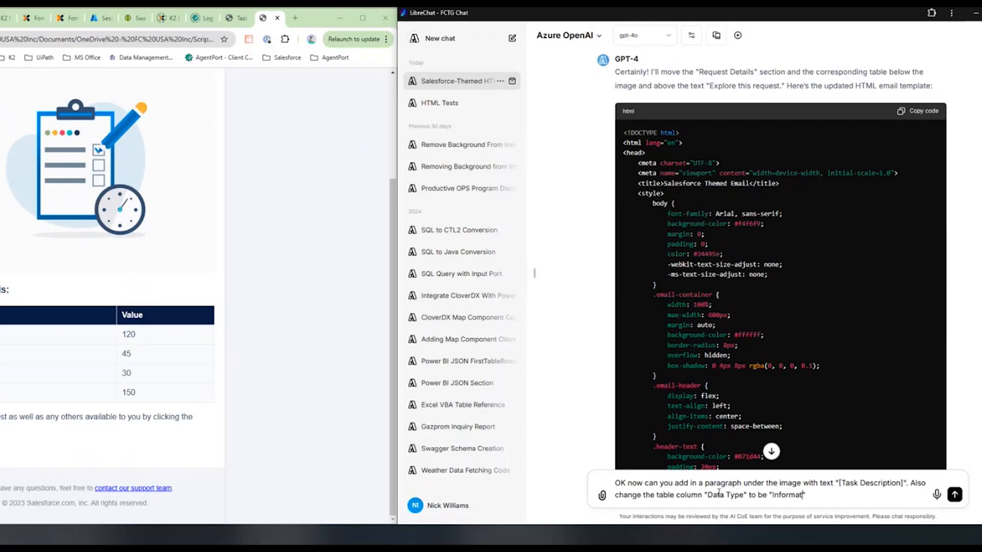
{"action": "type", "text": "ion\" and the colum"}
Extend the chat request to change the table column "Data Type" to "Information".
{"action": "key", "text": "BackSpace"}
{"action": "key", "text": "BackSpace"}
{"action": "key", "text": "BackSpace"}
{"action": "key", "text": "BackSpace"}
{"action": "key", "text": "BackSpace"}
{"action": "key", "text": "BackSpace"}
{"action": "key", "text": "BackSpace"}
{"action": "key", "text": "BackSpace"}
{"action": "key", "text": "BackSpace"}
{"action": "key", "text": "BackSpace"}
{"action": "key", "text": "BackSpace"}
{"action": "key", "text": "BackSpace"}
{"action": "key", "text": "BackSpace"}
Add to the request that the table rows be replaced with "[Table Values]" as a placeholder for future rows, and send it.
{"action": "type", "text": "remove the"}
{"action": "key", "text": "BackSpace"}
{"action": "key", "text": "BackSpace"}
{"action": "key", "text": "BackSpace"}
{"action": "key", "text": "BackSpace"}
{"action": "key", "text": "BackSpace"}
{"action": "key", "text": "BackSpace"}
{"action": "key", "text": "BackSpace"}
{"action": "key", "text": "BackSpace"}
{"action": "type", "text": "place the"}
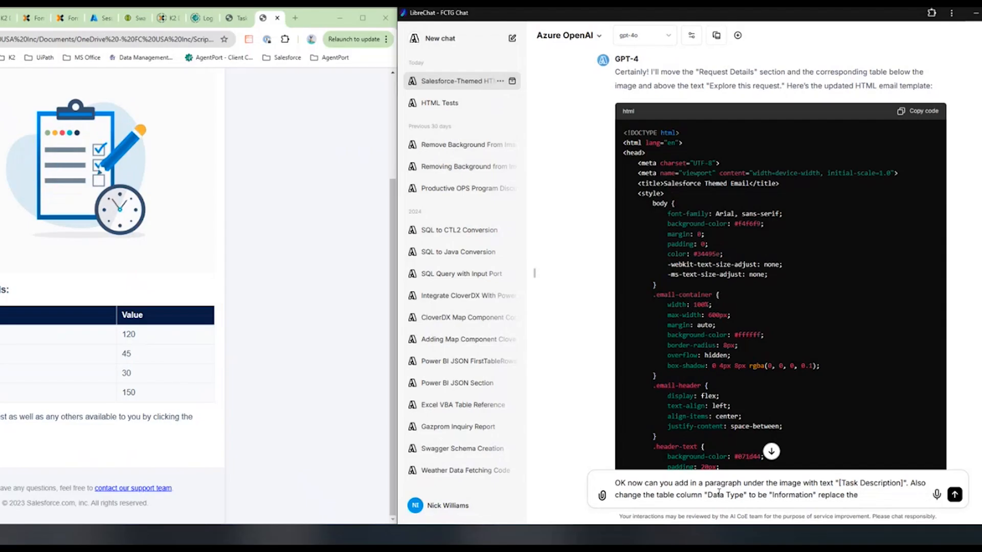
{"action": "type", "text": " table rows with"}
{"action": "type", "text": " \" [Table Values]"}
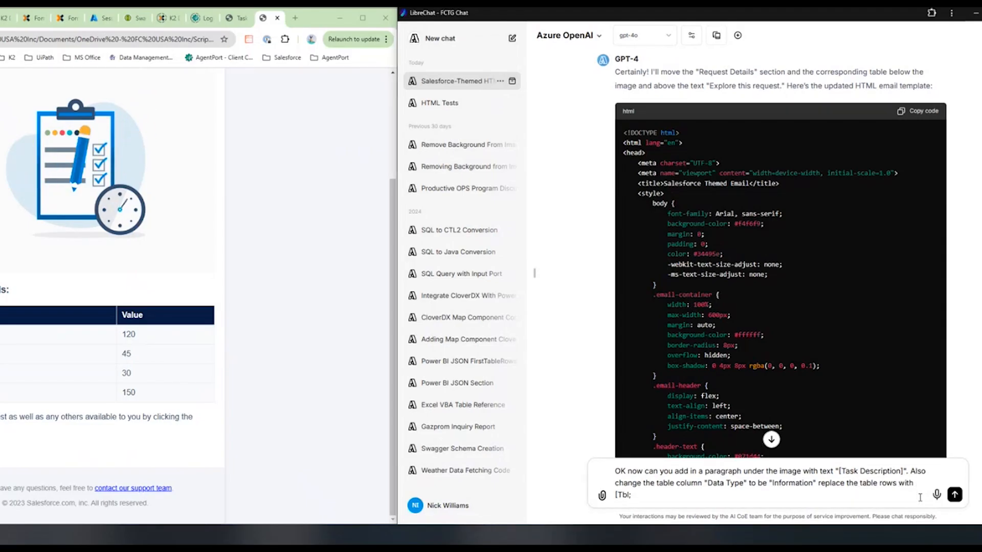
{"action": "type", "text": "\""}
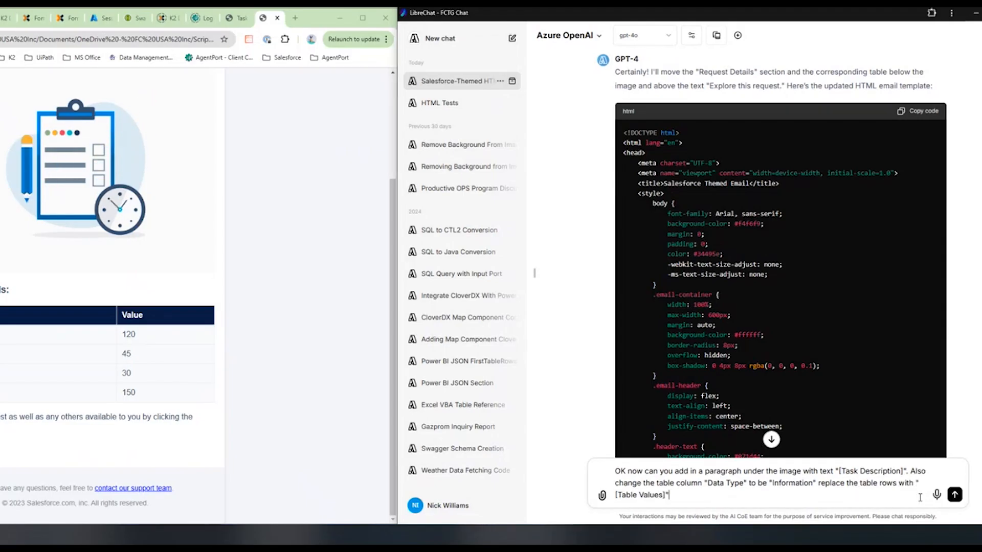
{"action": "type", "text": " so I can use that as a placeholder for the rows I will later add in to the template"}
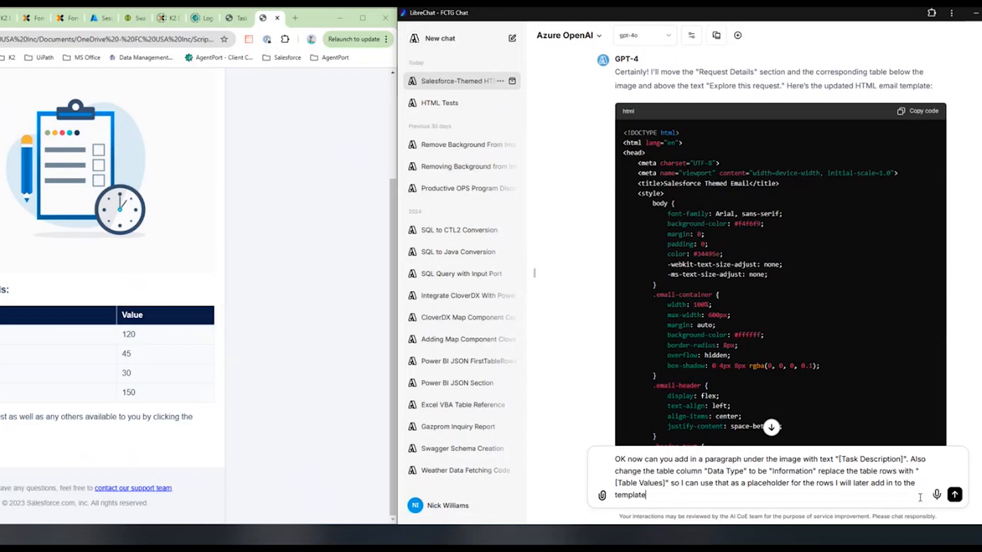
{"action": "key", "text": "Return"}
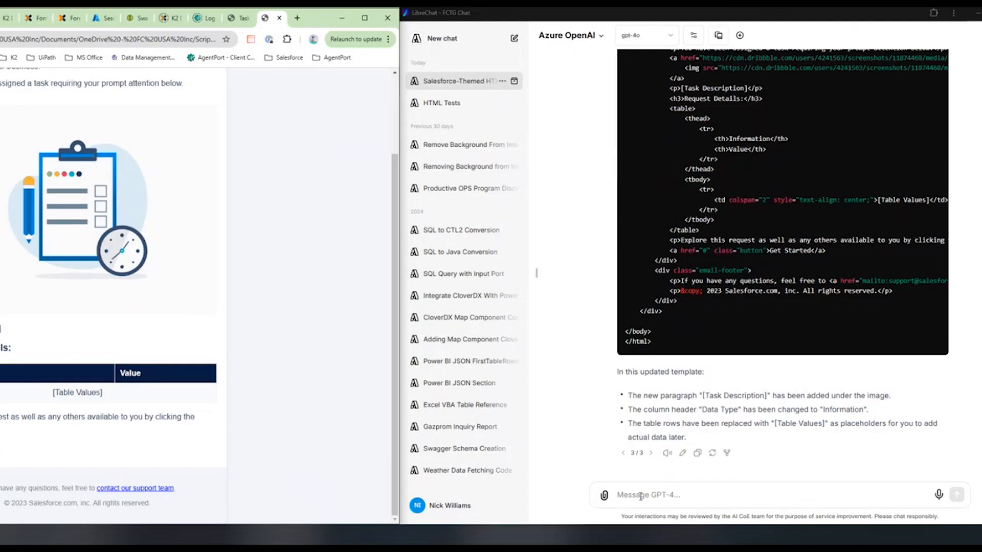
Ask the chat to remove the "Request Details:" paragraph and change the header text "You have a new task!" to "[Task Title]".
{"action": "type", "text": "Remove the paragraph \"Request Details:\""}
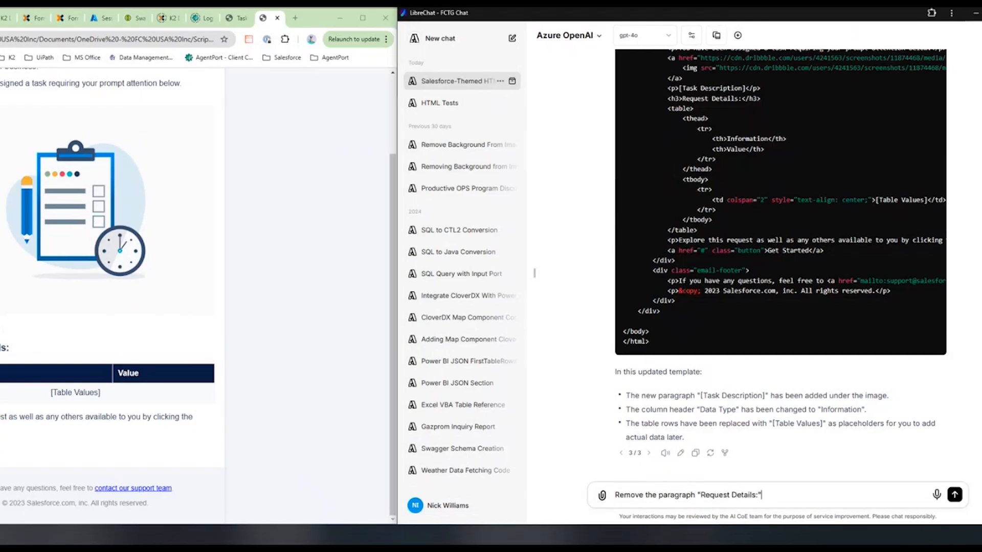
{"action": "type", "text": ". Change the e"}
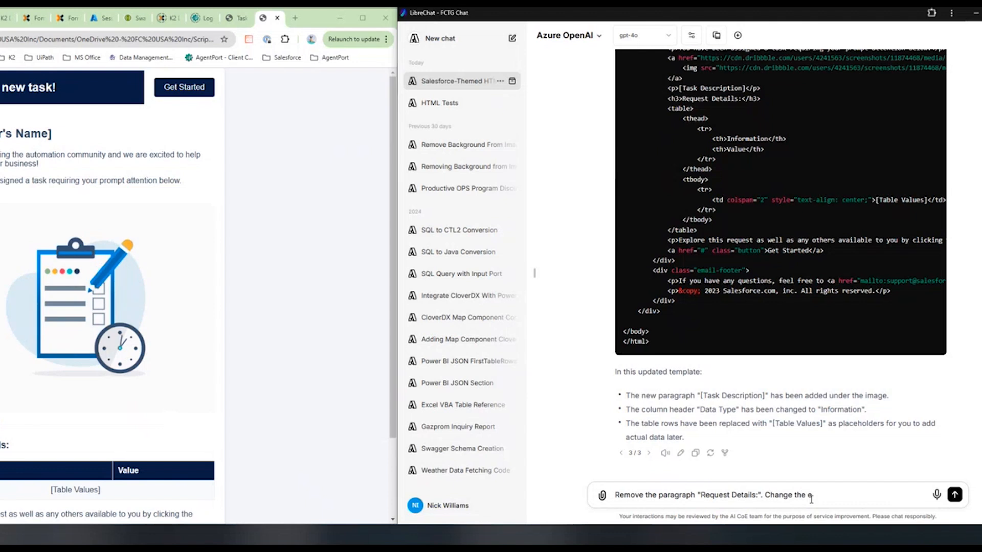
{"action": "type", "text": "mail header text \"You have a new task!\" to be \"[Ta"}
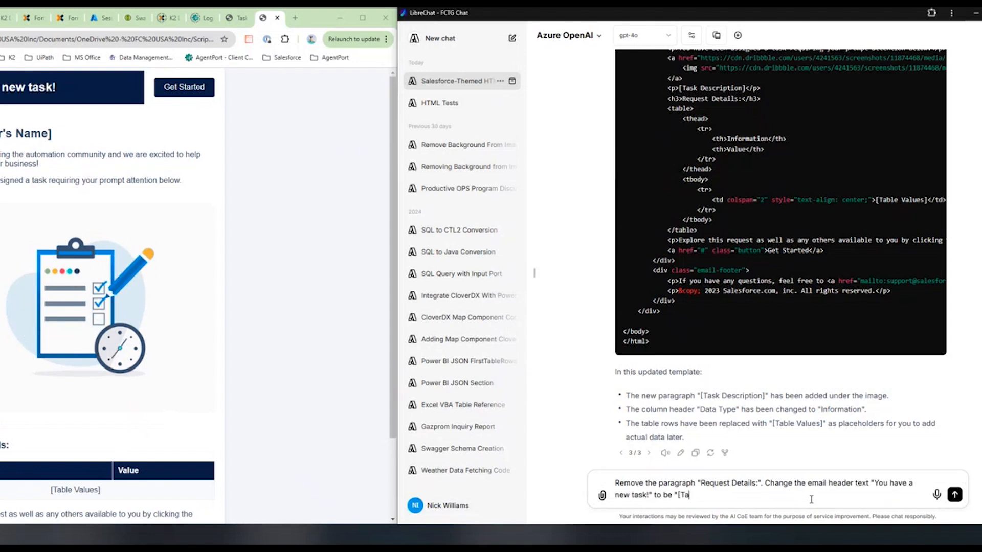
{"action": "type", "text": "sk Title]\""}
{"action": "key", "text": "Return"}
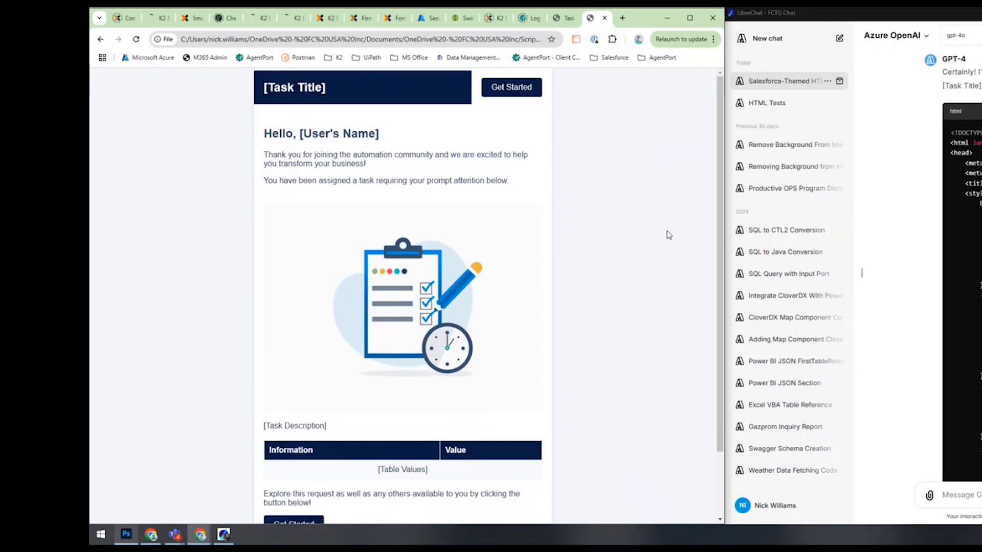
Ask the chat to change the button text in the header to "View Task".
{"action": "type", "text": "Change the button text in the header t"}
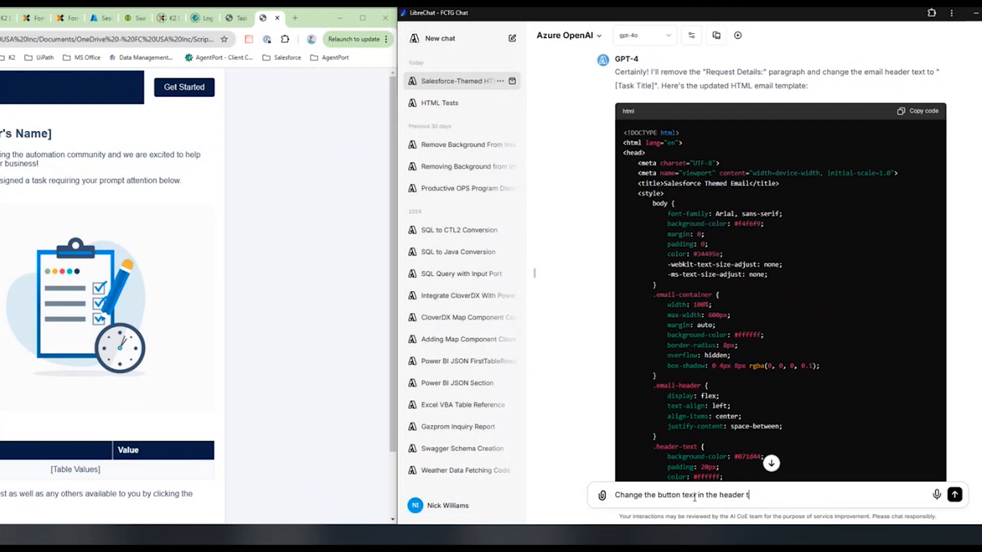
{"action": "type", "text": "o be \"View Task\". Make the"}
{"action": "key", "text": "BackSpace"}
{"action": "key", "text": "BackSpace"}
{"action": "key", "text": "BackSpace"}
{"action": "key", "text": "BackSpace"}
{"action": "key", "text": "BackSpace"}
{"action": "key", "text": "BackSpace"}
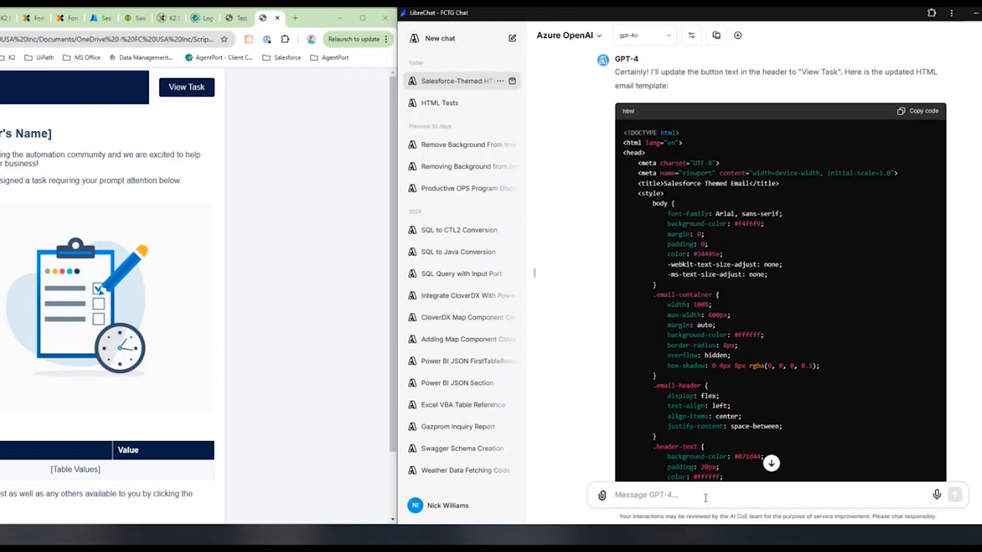
Ask the chat to make the whole email responsive with the get started and view task buttons displaying correctly, and check the phone-size preview.
{"action": "type", "text": "MAke sure that the"}
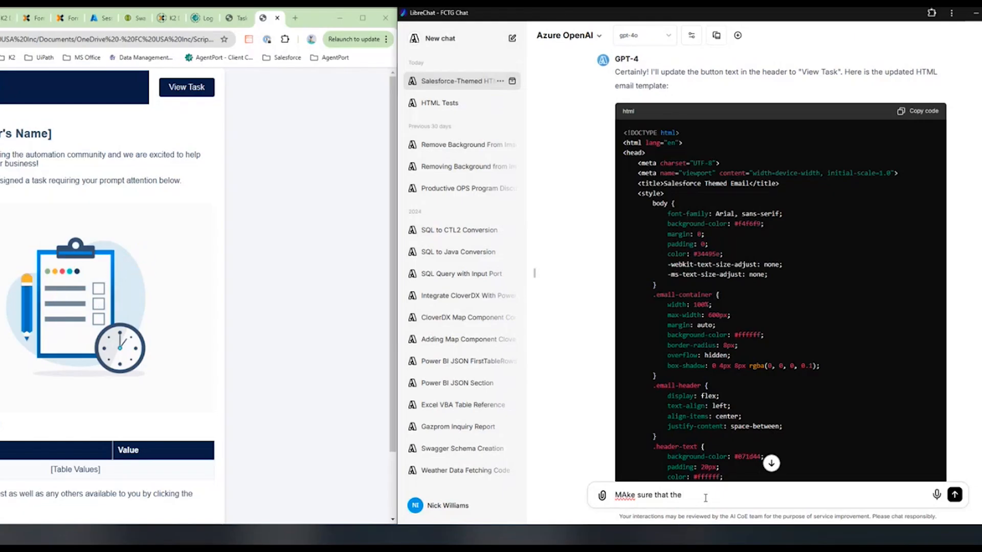
{"action": "type", "text": " whole email is responsive and that the"}
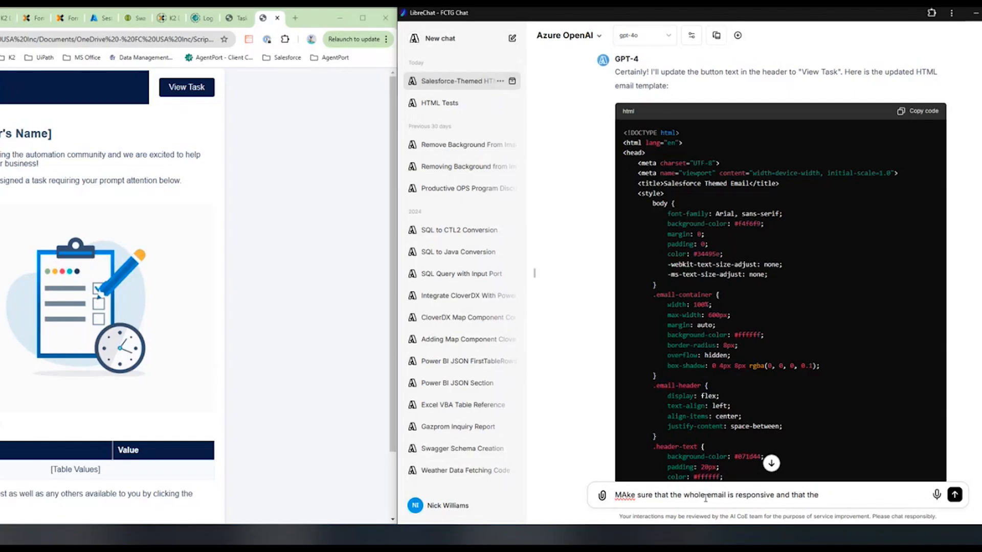
{"action": "type", "text": " get started button and view task button display correctly"}
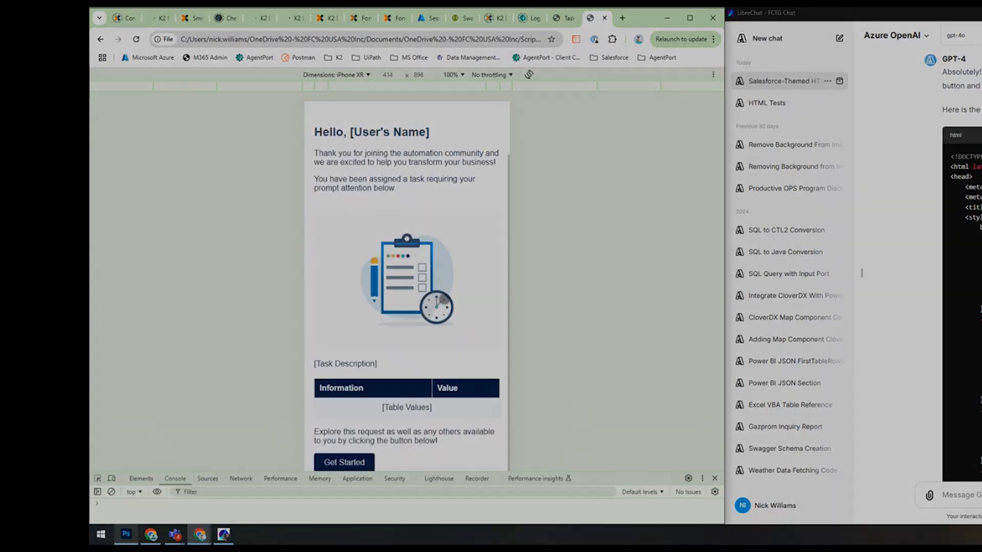
{"action": "scroll", "coordinate": [407, 286], "scroll_direction": "up", "scroll_amount": 3}
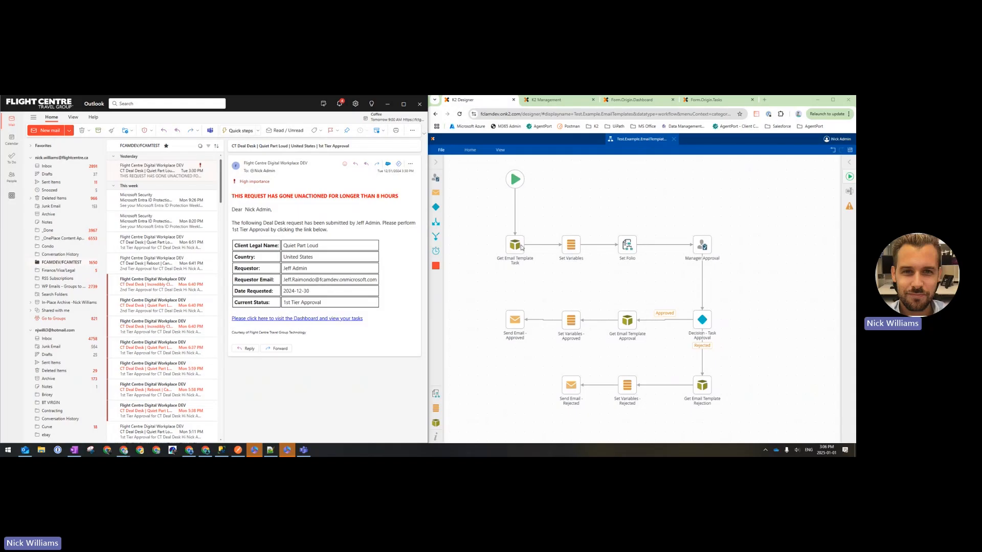
In K2 Designer, review the variable values assigned in the Set Variables step of the Test.Example.EmailTemplates workflow.
{"action": "mouse_move", "coordinate": [520, 247]}
{"action": "left_mouse_down"}
{"action": "mouse_move", "coordinate": [507, 255]}
{"action": "mouse_move", "coordinate": [516, 246]}
{"action": "left_mouse_up"}
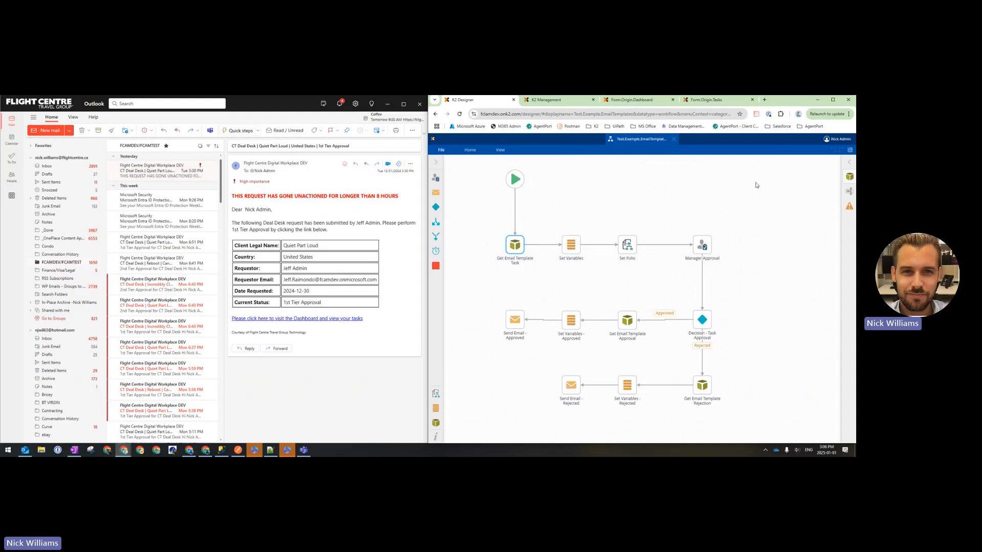
{"action": "left_click", "coordinate": [704, 248]}
{"action": "left_click", "coordinate": [571, 246]}
{"action": "left_click", "coordinate": [849, 176]}
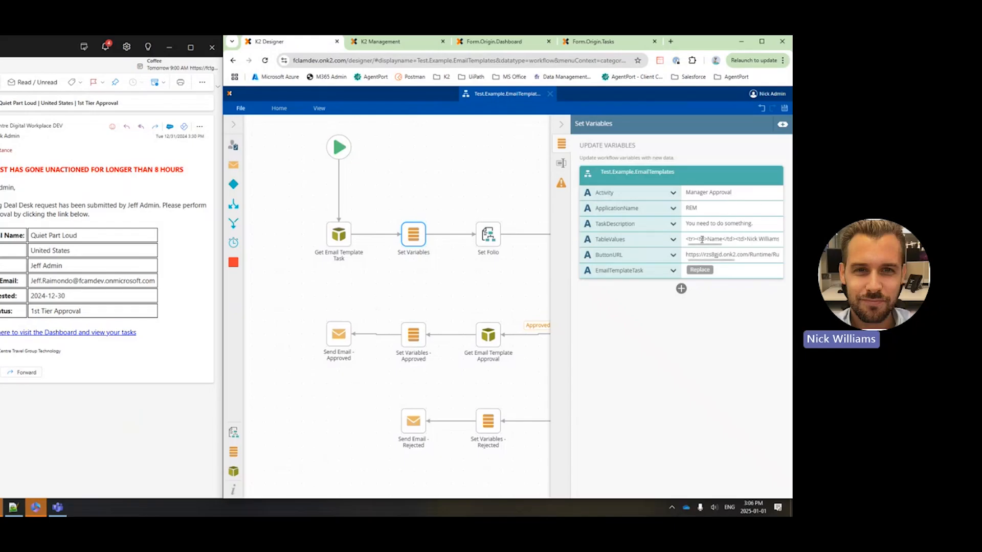
{"action": "mouse_move", "coordinate": [701, 245]}
{"action": "left_mouse_down"}
{"action": "mouse_move", "coordinate": [760, 249]}
{"action": "mouse_move", "coordinate": [689, 248]}
{"action": "left_mouse_up"}
{"action": "left_click", "coordinate": [561, 125]}
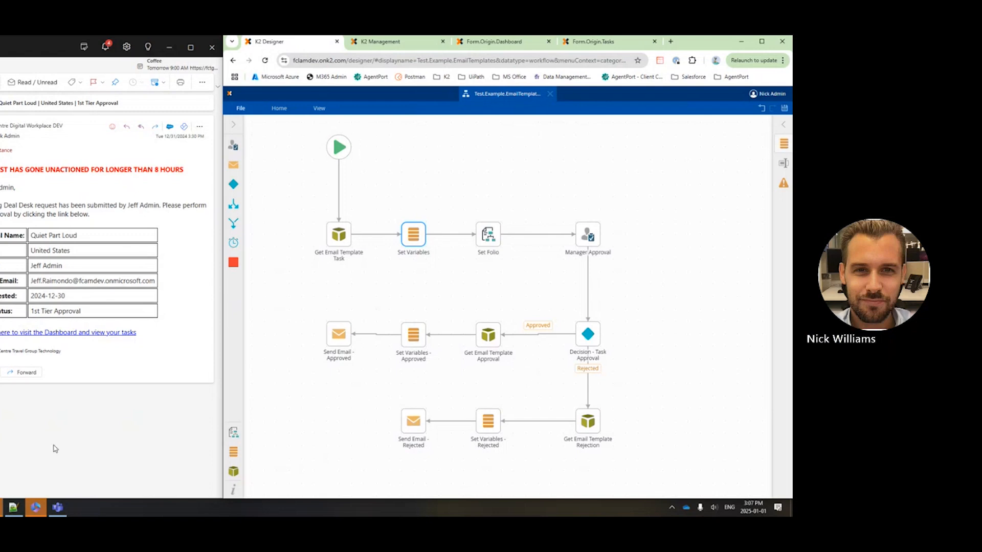
In K2 Management, start a new asynchronous instance of Test.Example.EmailTemplates using the date as folio.
{"action": "left_click", "coordinate": [395, 43]}
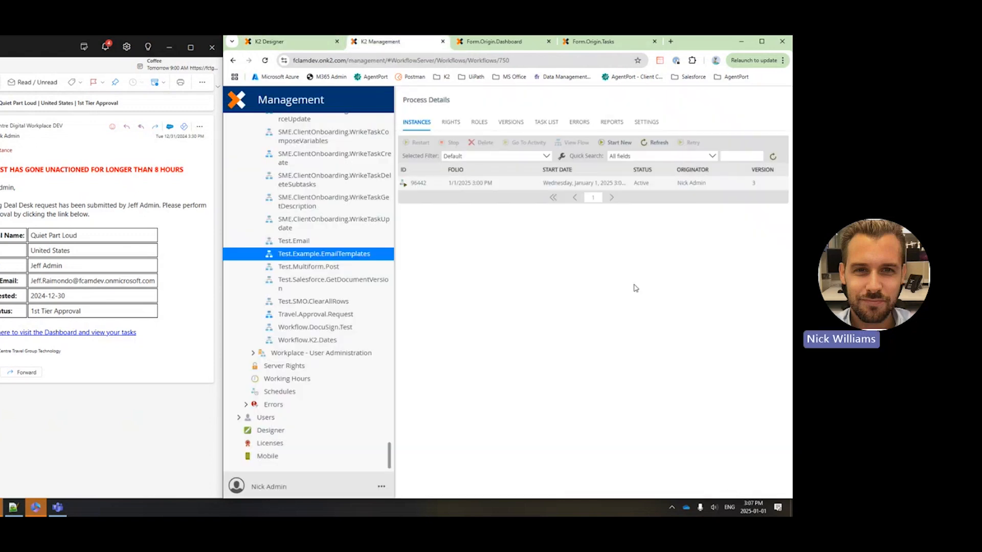
{"action": "left_click", "coordinate": [608, 143]}
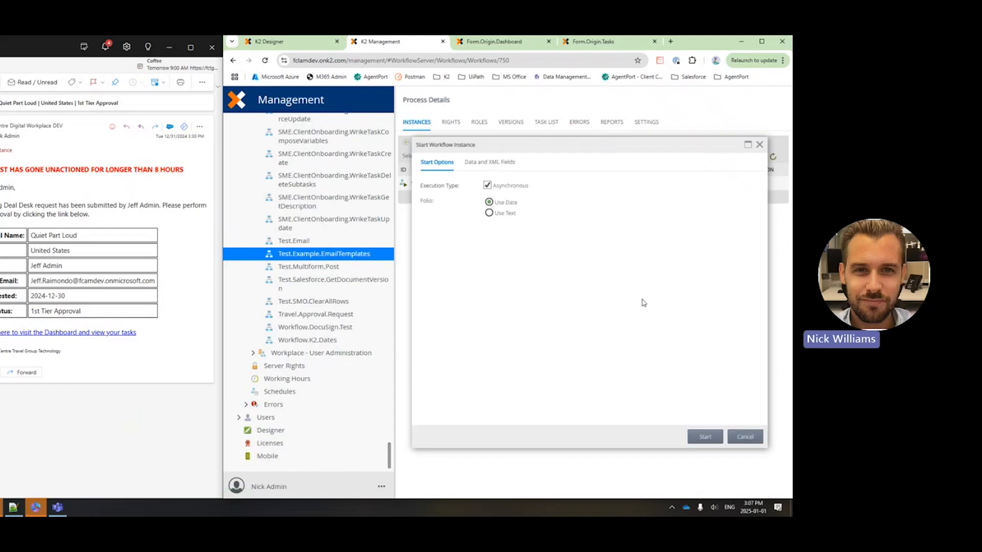
{"action": "left_click", "coordinate": [490, 163]}
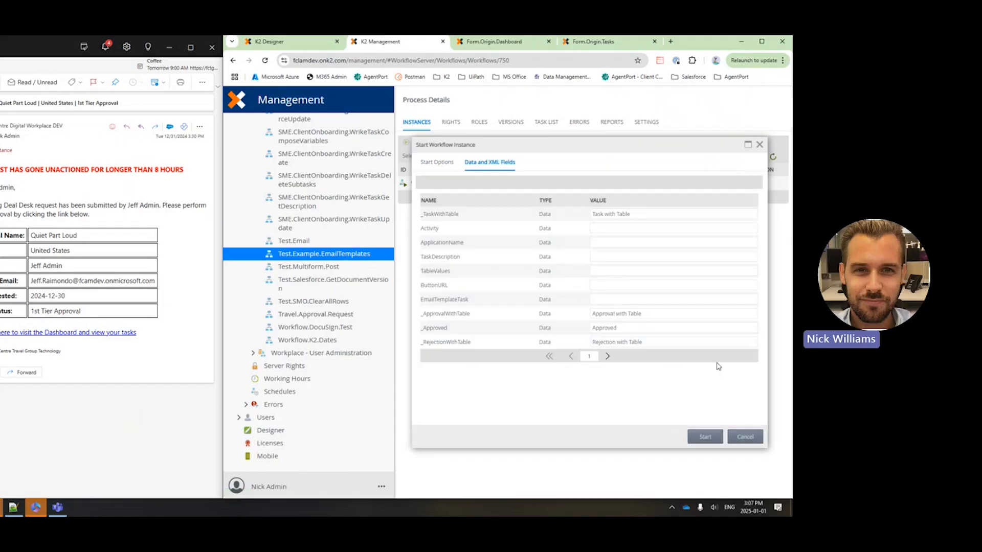
{"action": "left_click", "coordinate": [436, 162]}
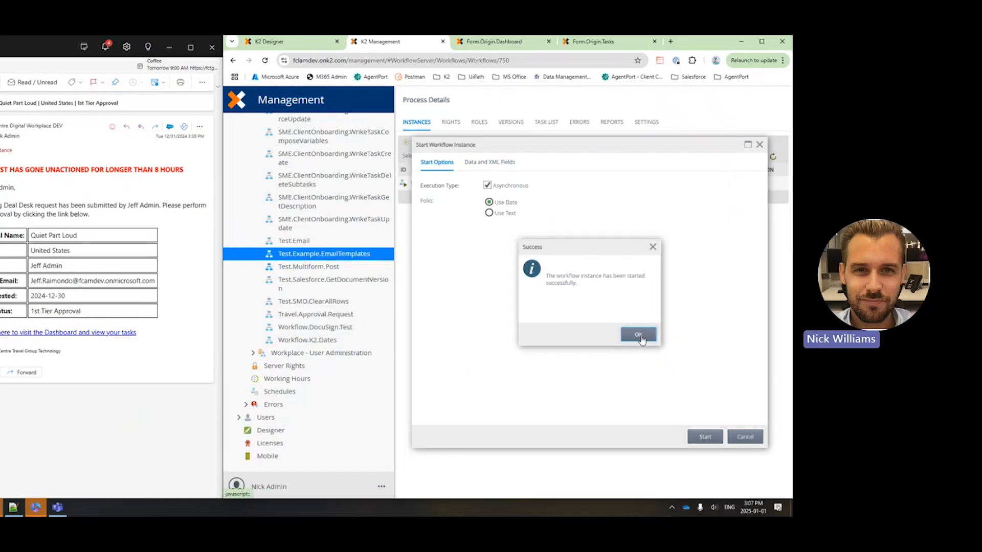
{"action": "left_click", "coordinate": [640, 337]}
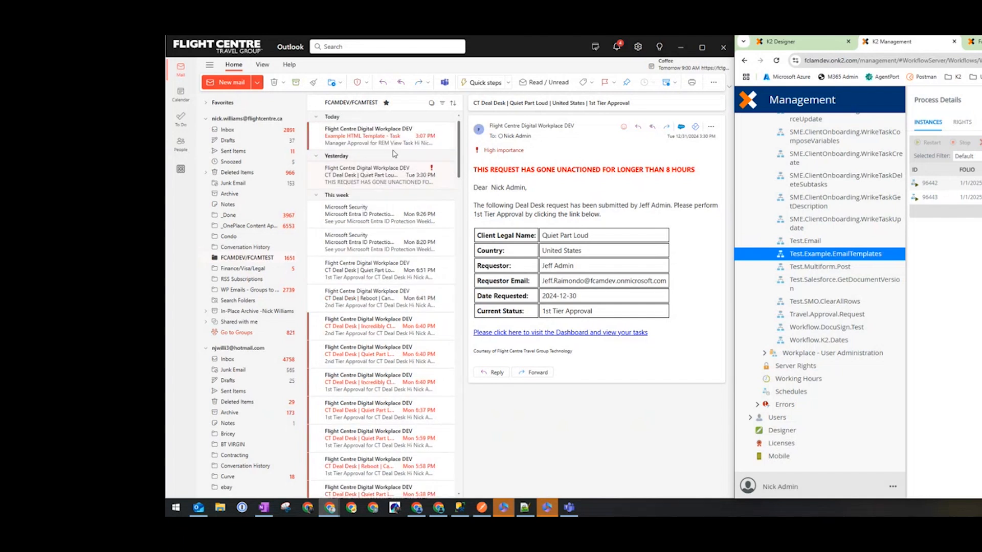
Open the "Example HTML Template - Task" email in Outlook and examine its title, greeting, task description, table and footer.
{"action": "left_click", "coordinate": [368, 138]}
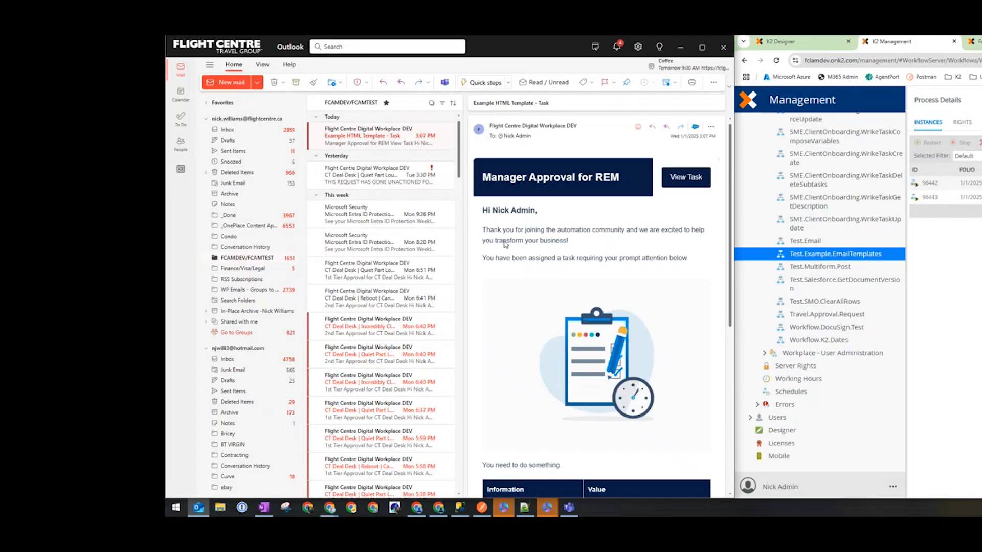
{"action": "left_click_drag", "start_coordinate": [483, 177], "coordinate": [623, 177]}
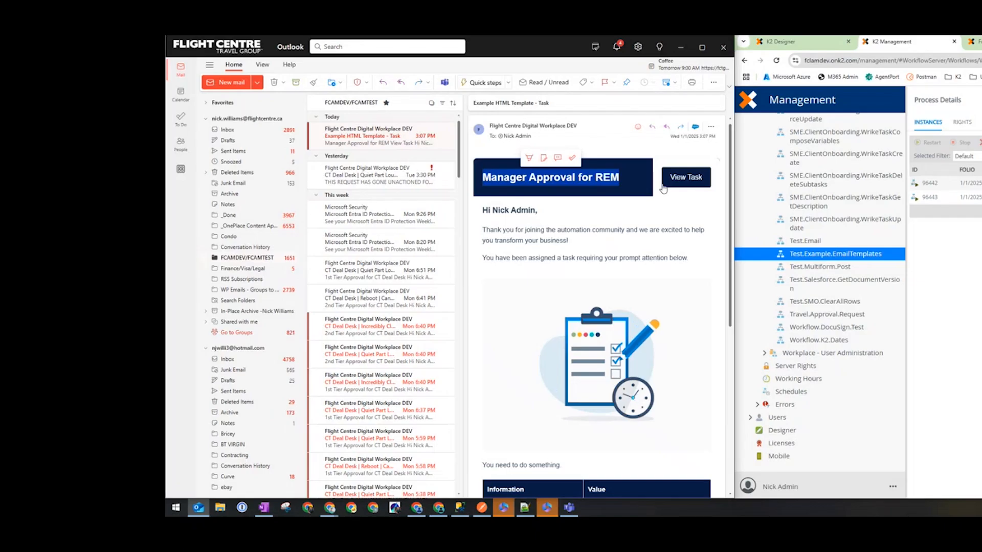
{"action": "left_click_drag", "start_coordinate": [482, 210], "coordinate": [552, 214]}
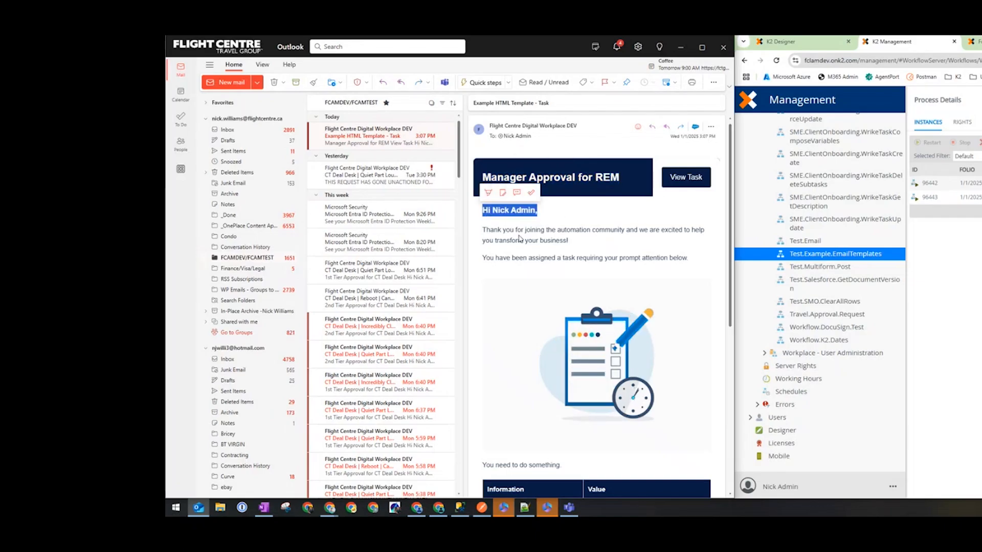
{"action": "left_click", "coordinate": [611, 228]}
{"action": "scroll", "coordinate": [629, 246], "scroll_direction": "down", "scroll_amount": 4}
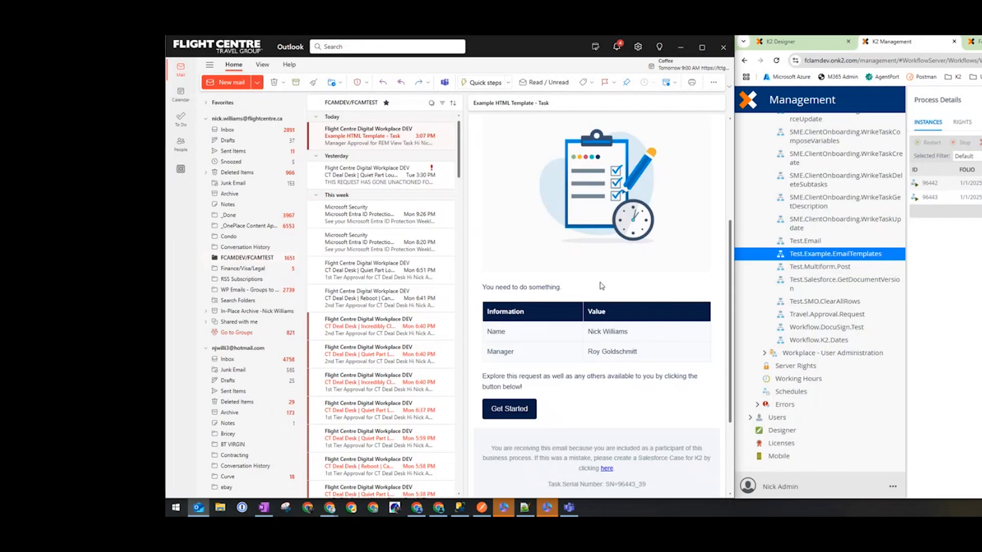
{"action": "left_click_drag", "start_coordinate": [568, 287], "coordinate": [477, 287]}
{"action": "scroll", "coordinate": [544, 254], "scroll_direction": "down", "scroll_amount": 2}
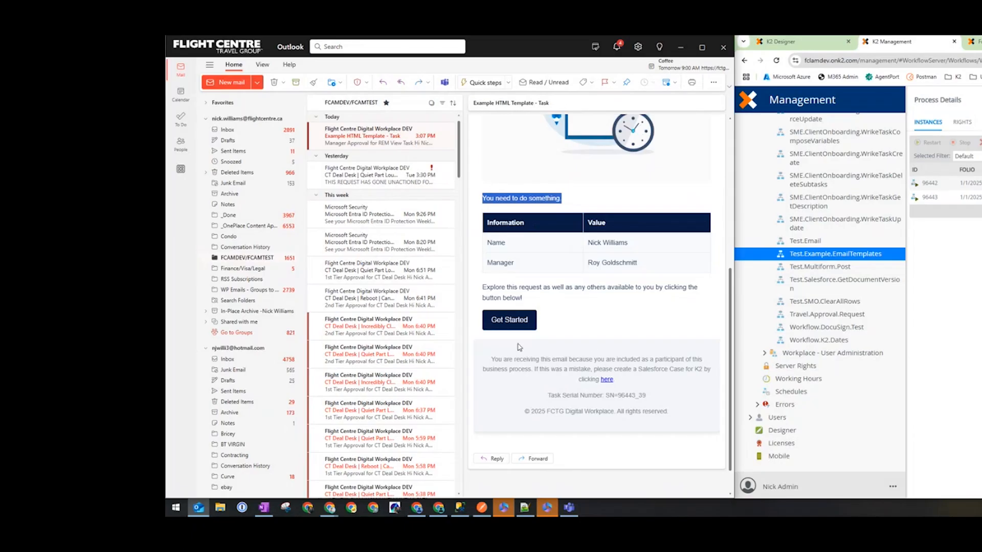
{"action": "scroll", "coordinate": [697, 180], "scroll_direction": "up", "scroll_amount": 6}
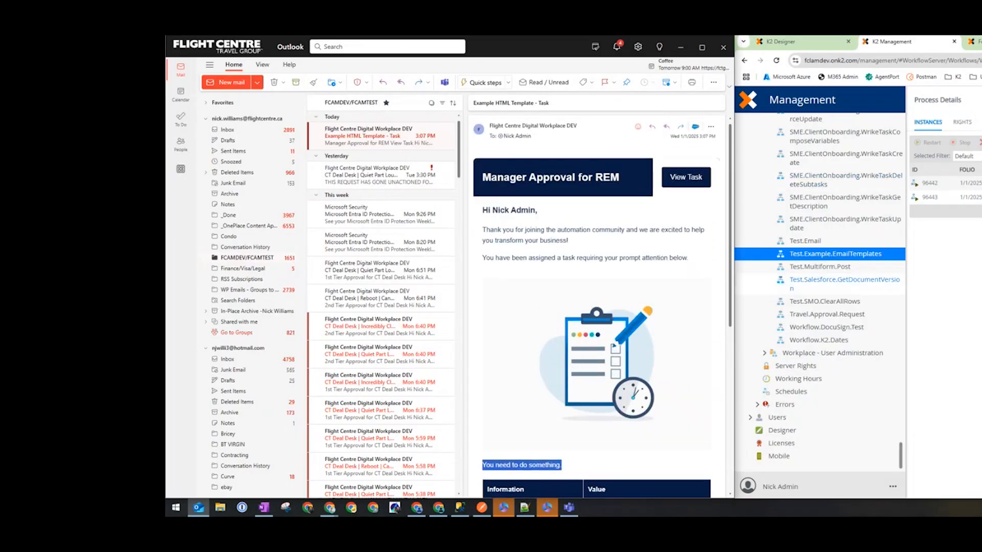
Follow the email's View Task link, and open the "Example HTML Template - Task" email in its own window.
{"action": "left_click", "coordinate": [685, 179]}
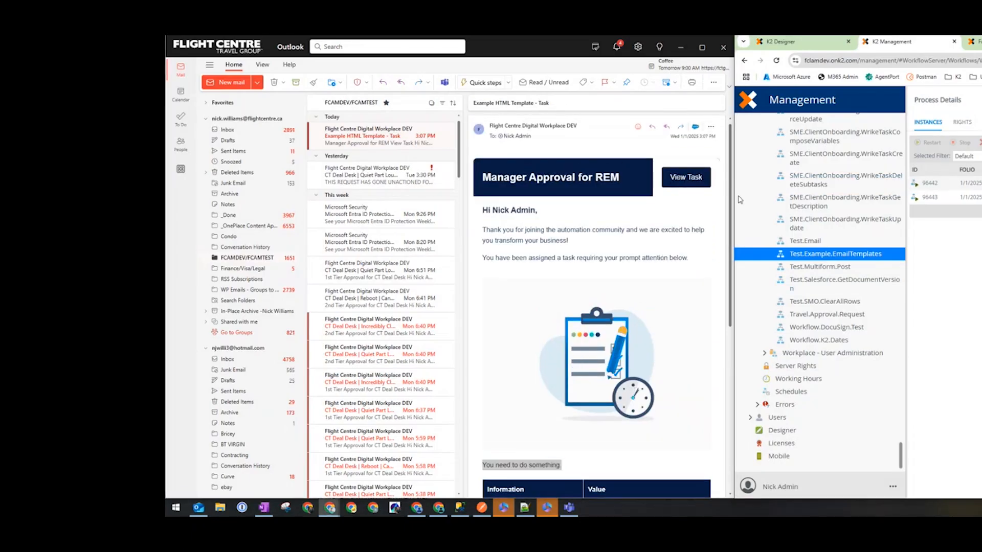
{"action": "double_click", "coordinate": [367, 147]}
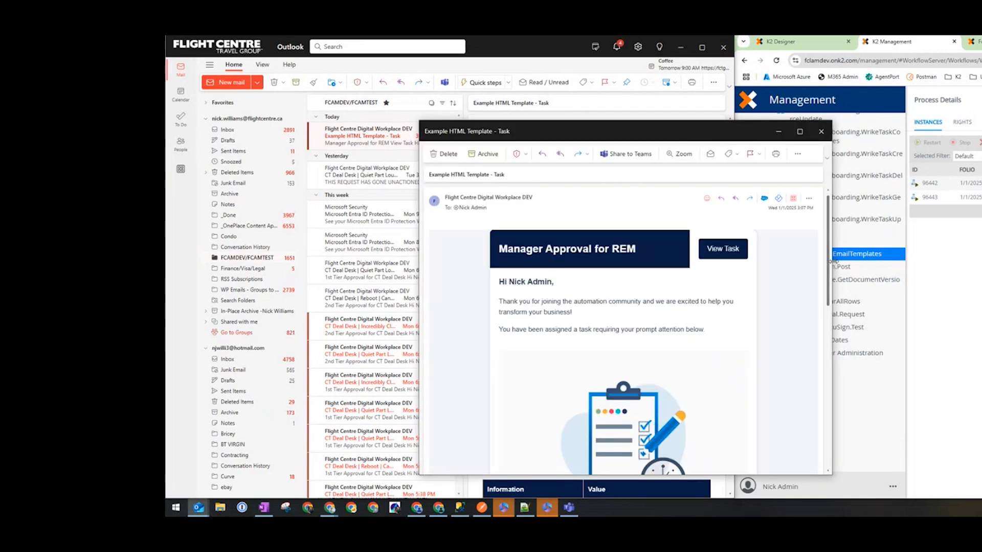
Narrow the separate email window to check how the template adapts to a small width, and close that window.
{"action": "left_click_drag", "start_coordinate": [832, 263], "coordinate": [613, 268]}
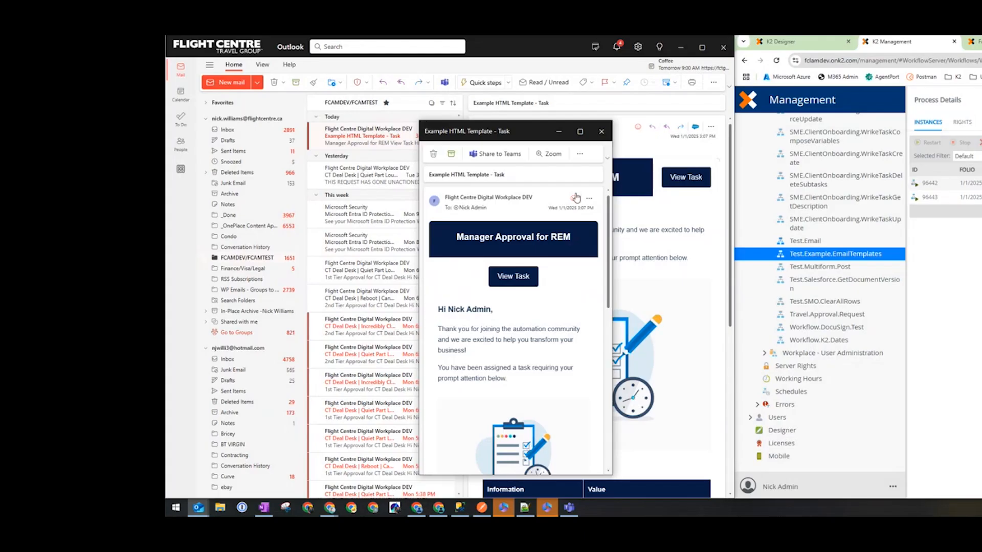
{"action": "left_click", "coordinate": [601, 131]}
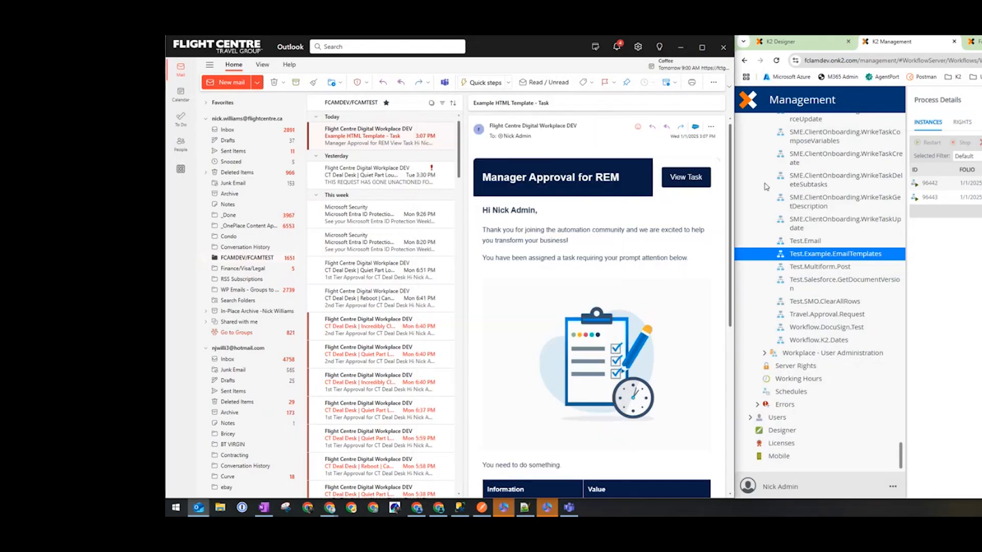
Follow the email's View Task link to Origin, open the Tasks worklist and approve the newest REM Manager Approval task.
{"action": "left_click", "coordinate": [687, 178]}
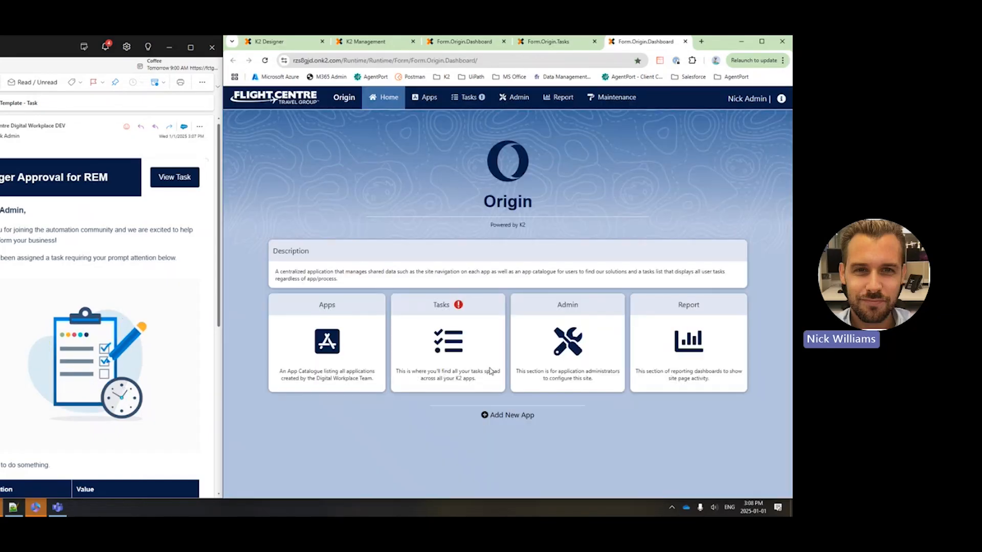
{"action": "left_click", "coordinate": [471, 385]}
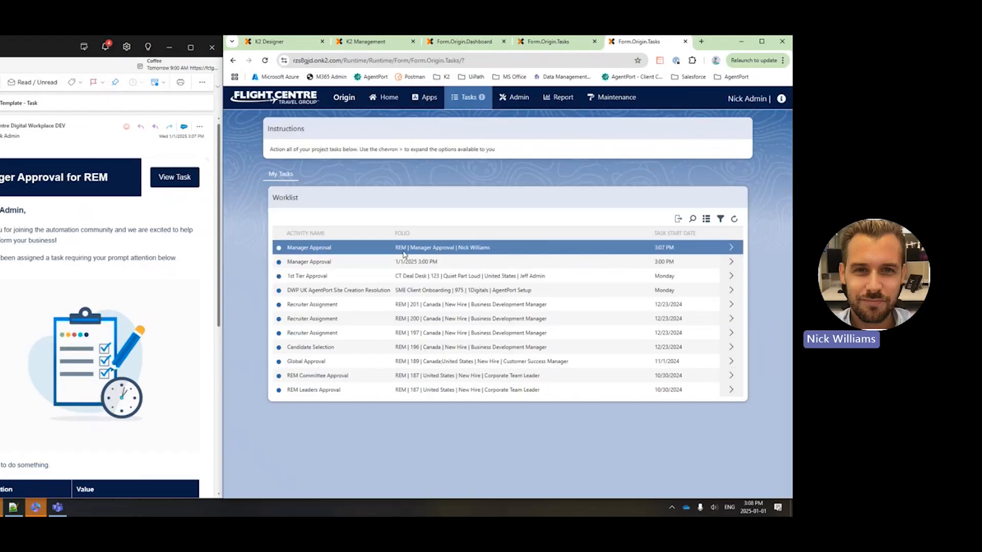
{"action": "left_click", "coordinate": [730, 248]}
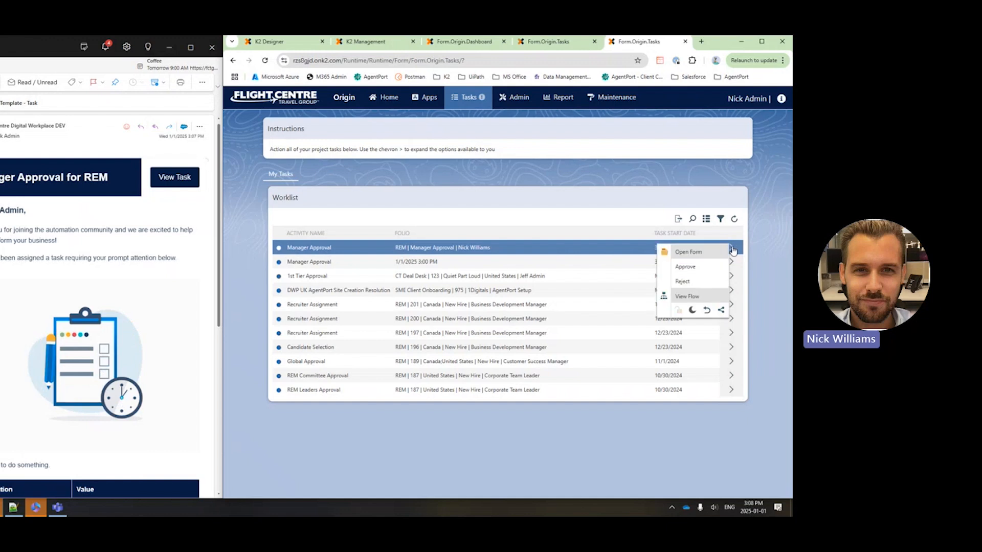
{"action": "left_click", "coordinate": [705, 267]}
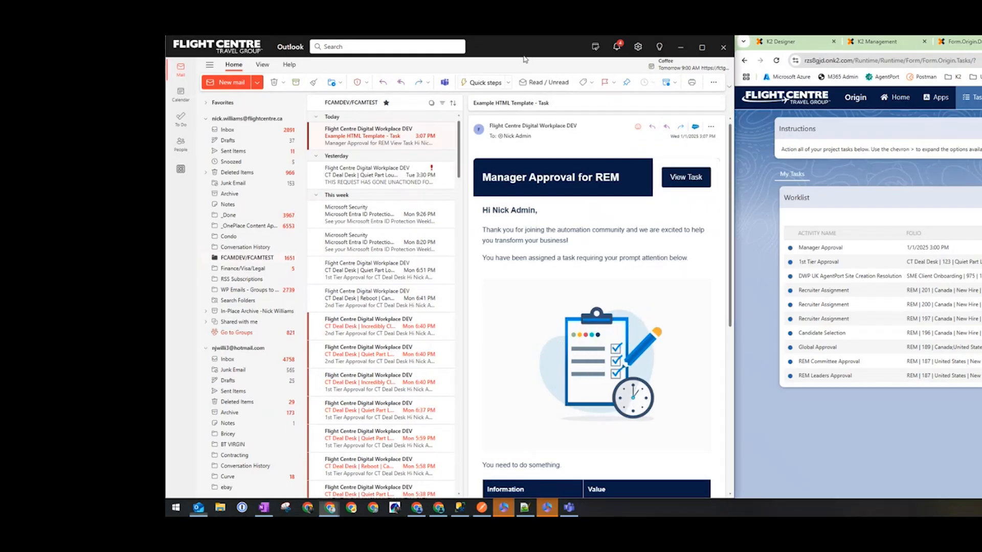
Return to Outlook, maximize its window and open the "Example HTML Template - Approved" email.
{"action": "left_click_drag", "start_coordinate": [523, 55], "coordinate": [971, 37]}
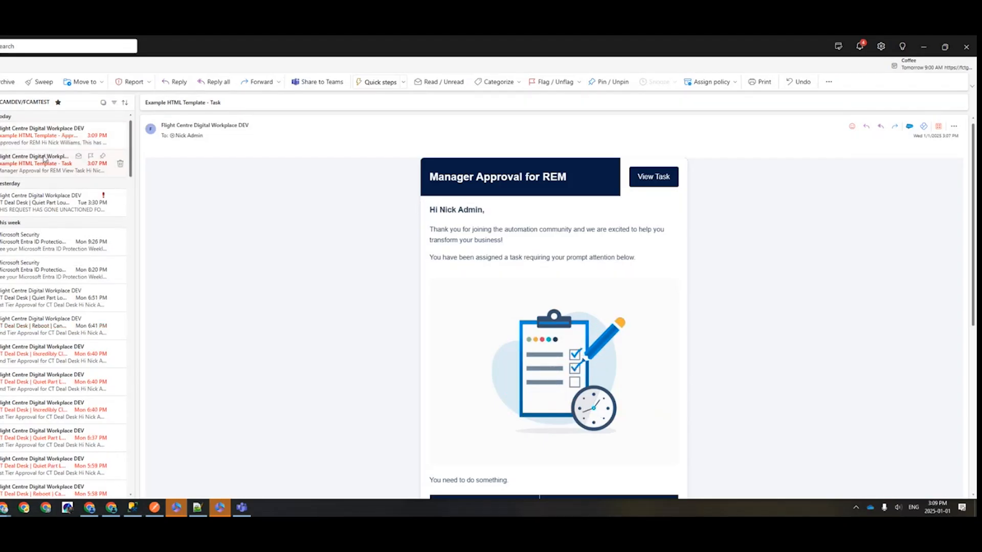
{"action": "left_click", "coordinate": [45, 139]}
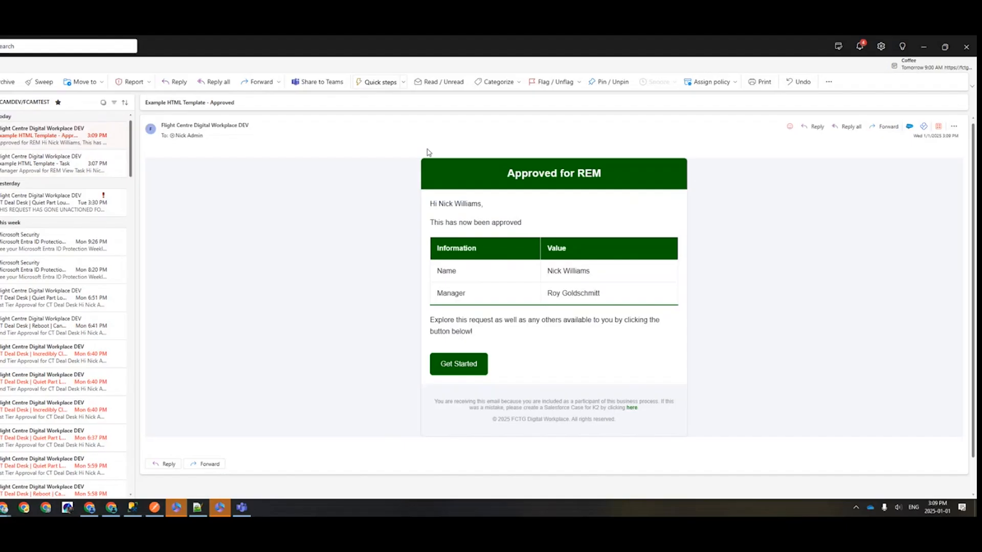